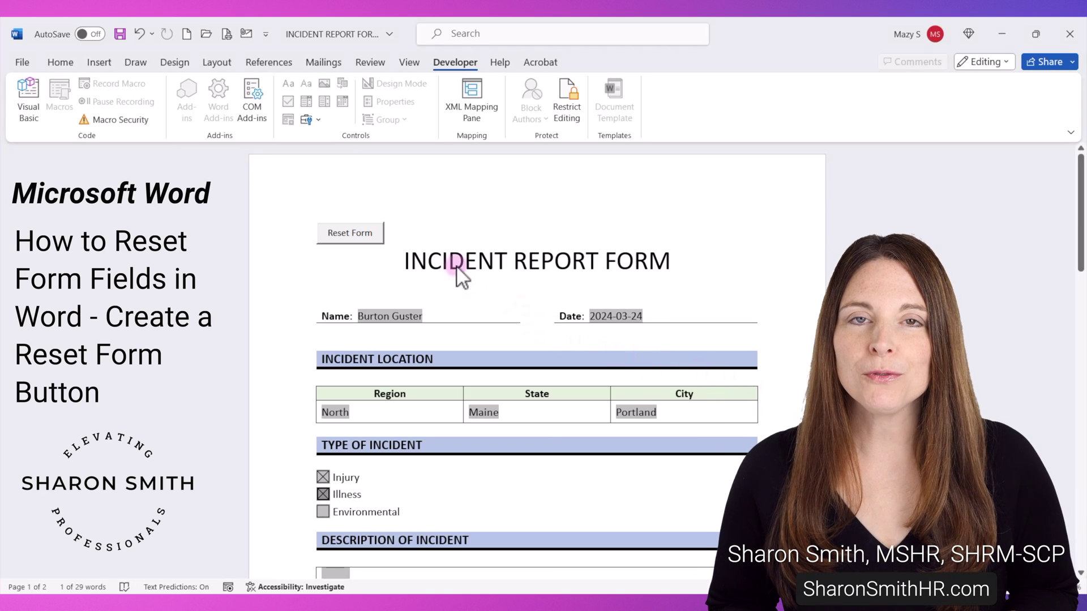
Clear every filled-in field of the incident report form with its Reset Form button
left_click(361, 233)
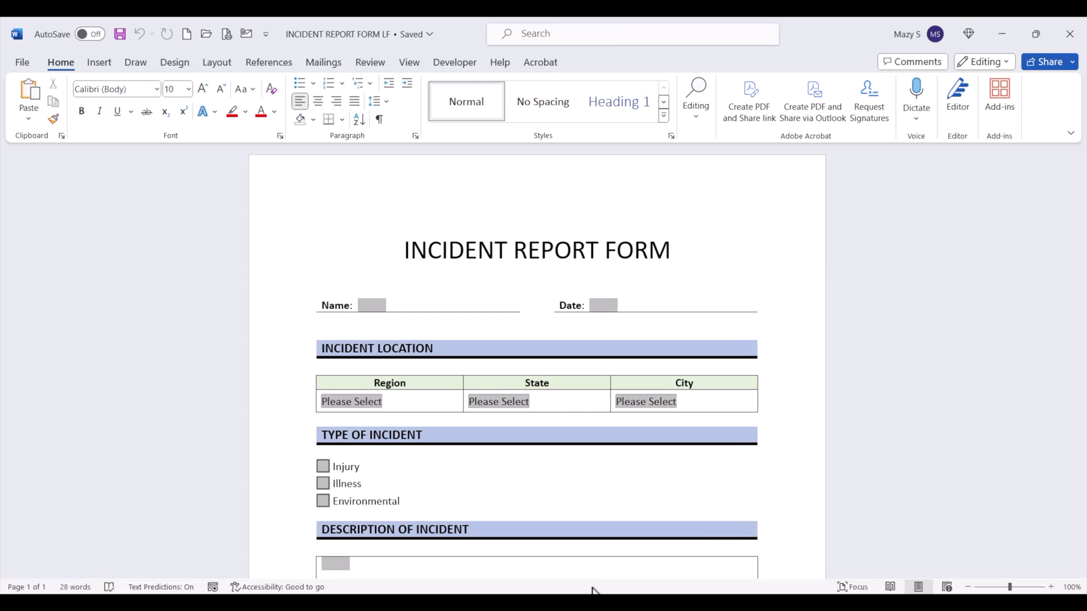
Switch to the other incident report document and show the Developer tools with design mode on
mouse_move(593, 591)
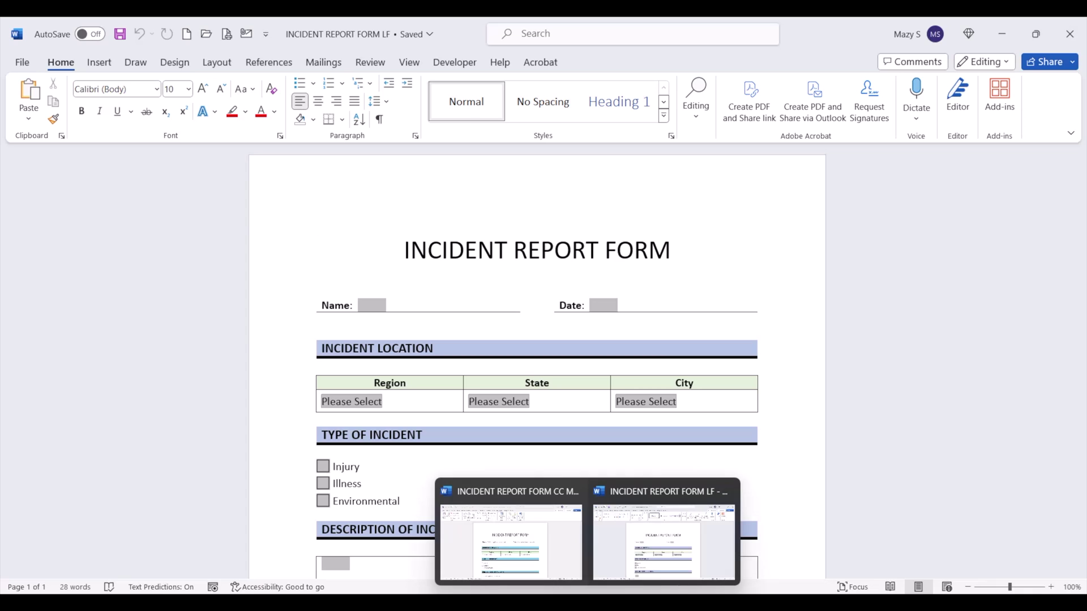
left_click(553, 554)
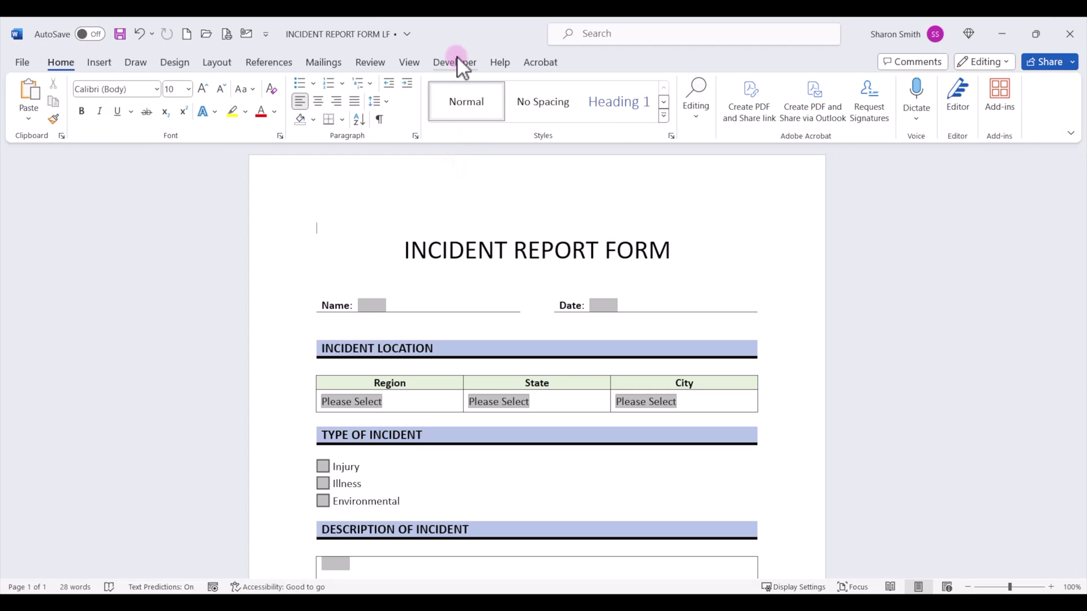
left_click(456, 59)
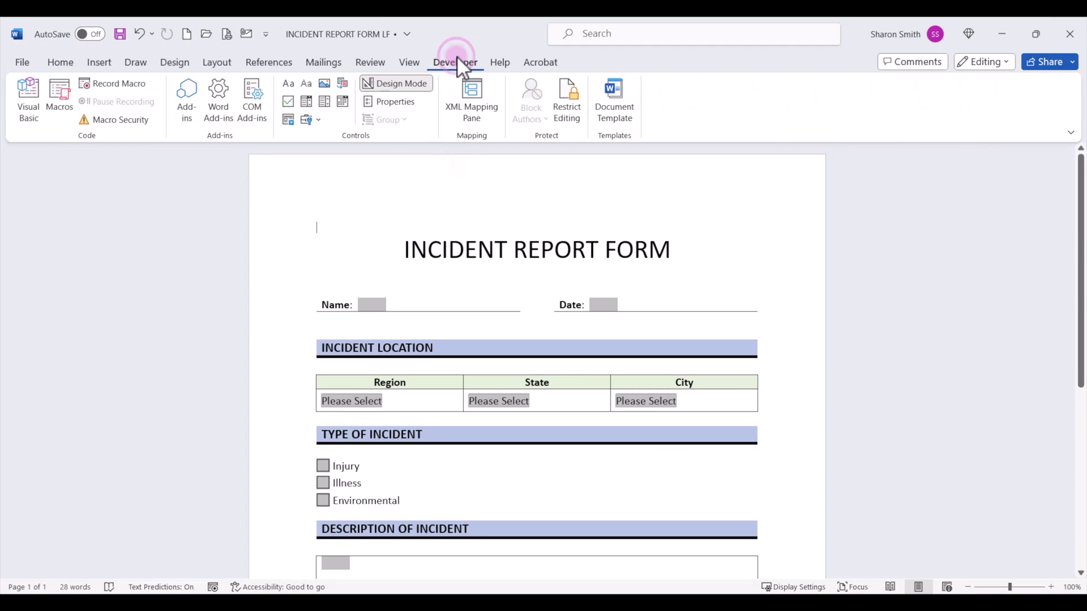
left_click(319, 120)
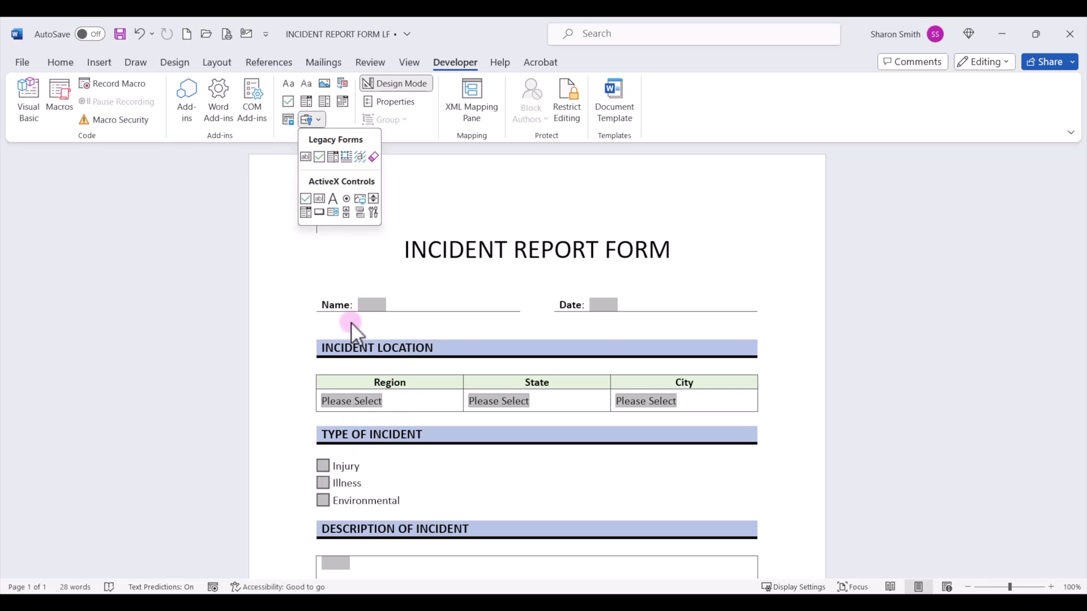
left_click(313, 234)
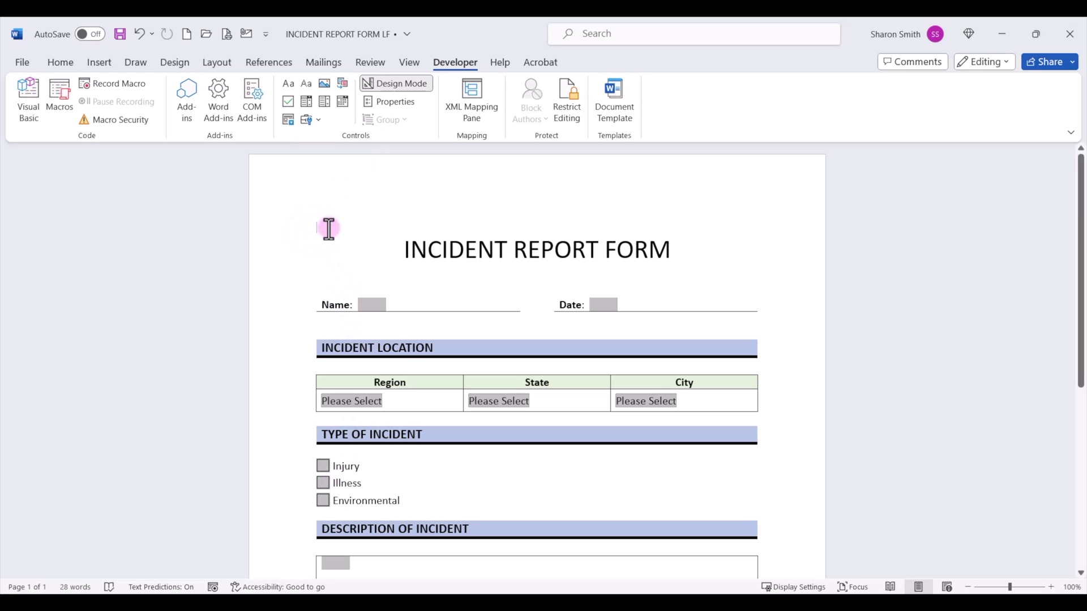
Save the form as INCIDENT REPORT FORM LF in Word Macro-Enabled Document format
left_click(22, 62)
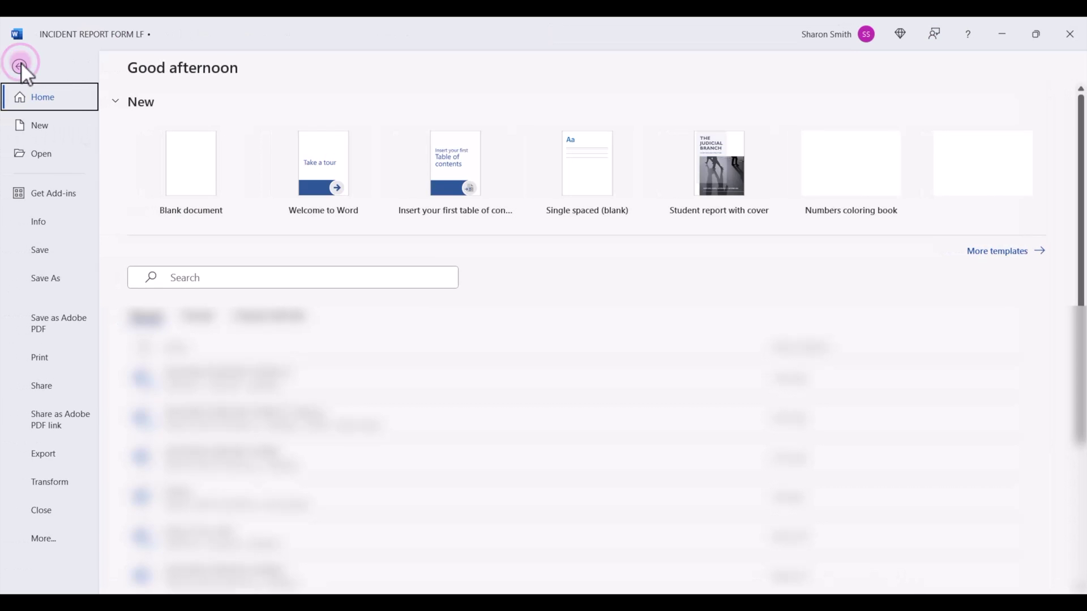
left_click(61, 280)
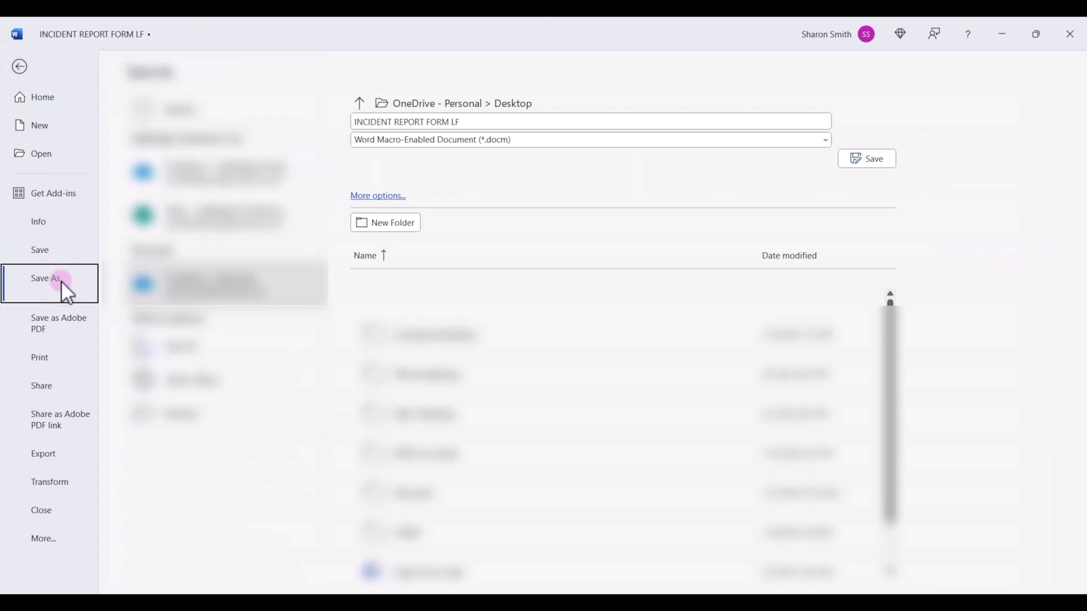
left_click(195, 419)
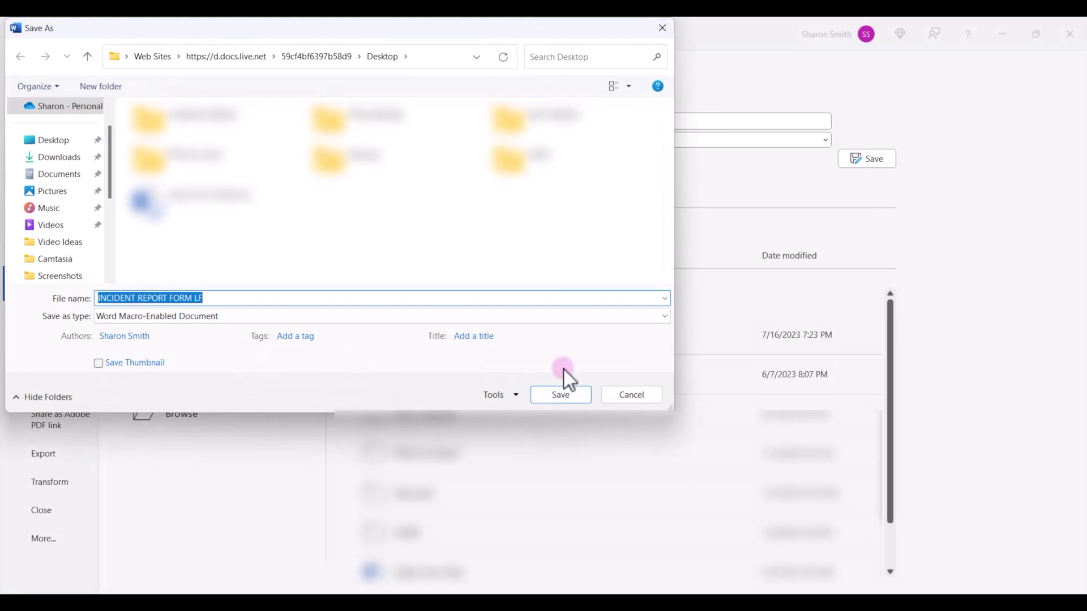
left_click(667, 316)
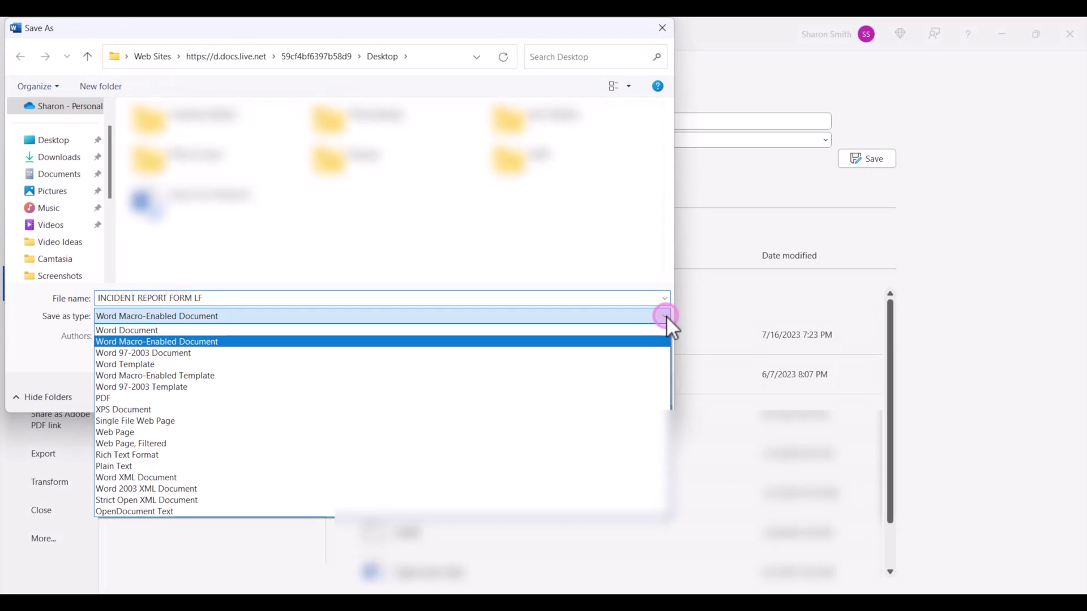
left_click(150, 340)
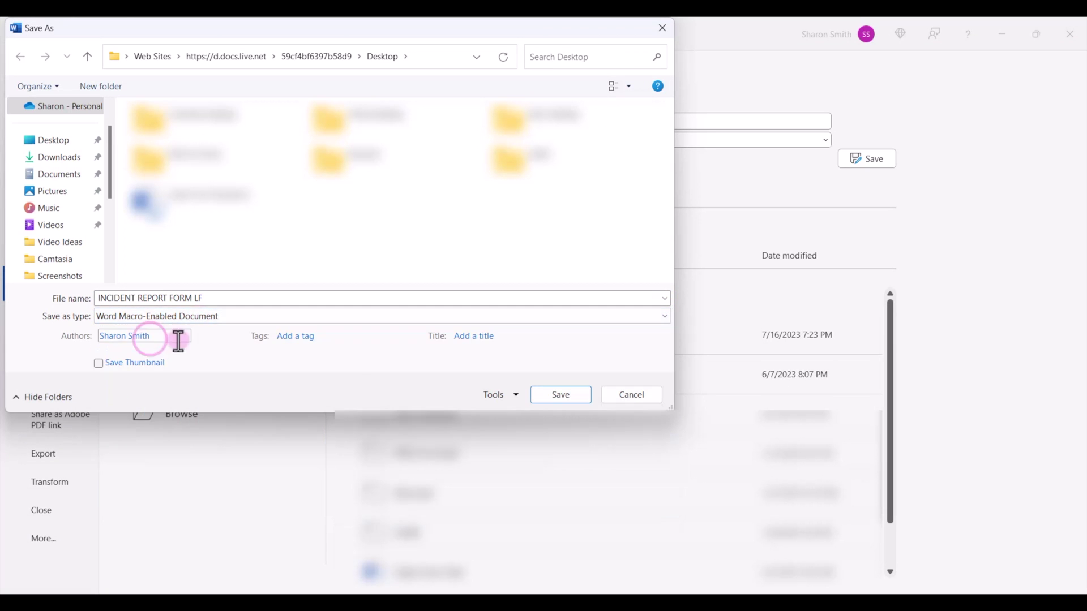
left_click(566, 394)
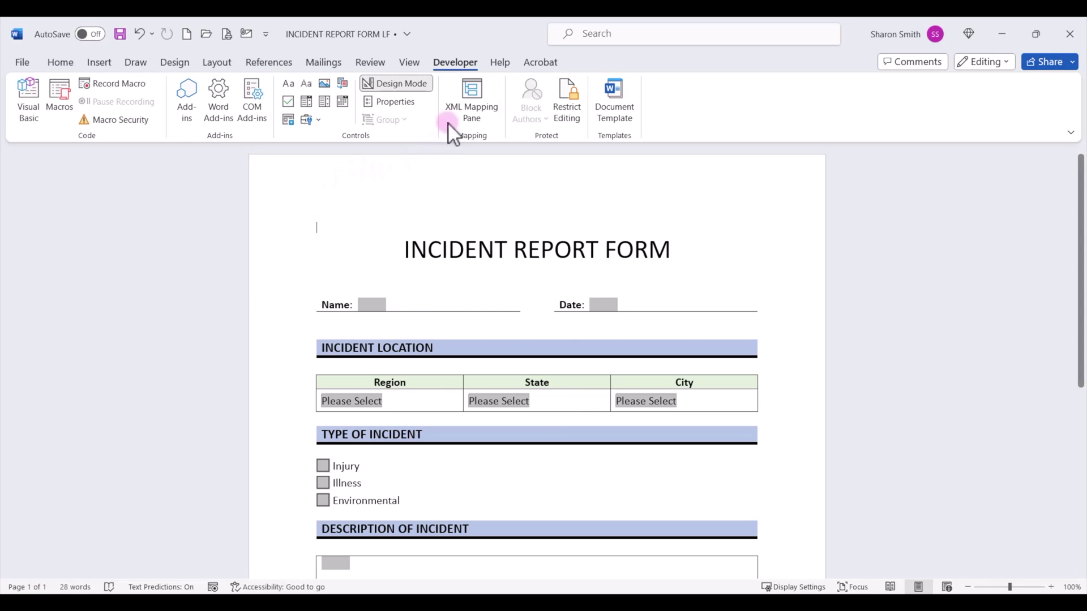
Insert an ActiveX command button at the top of the page and open its click code
left_click(392, 103)
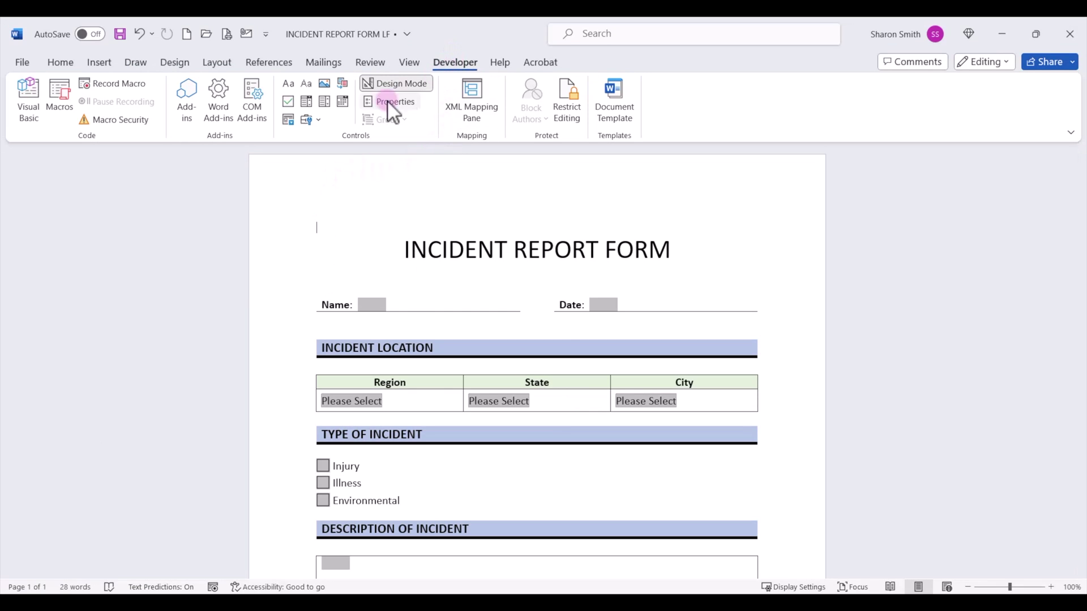
left_click(319, 123)
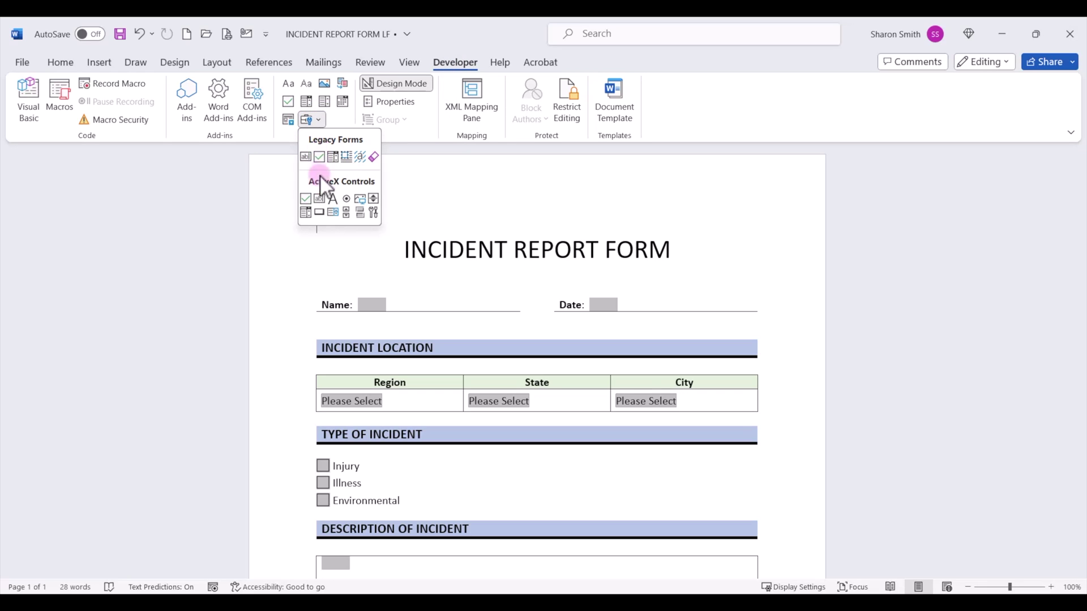
left_click(320, 213)
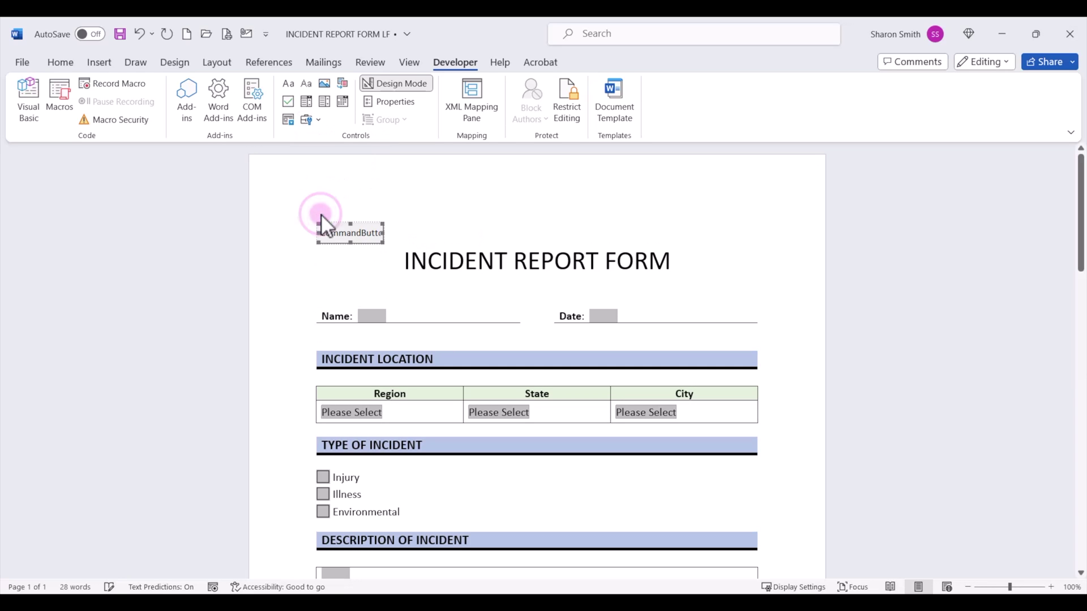
double_click(354, 233)
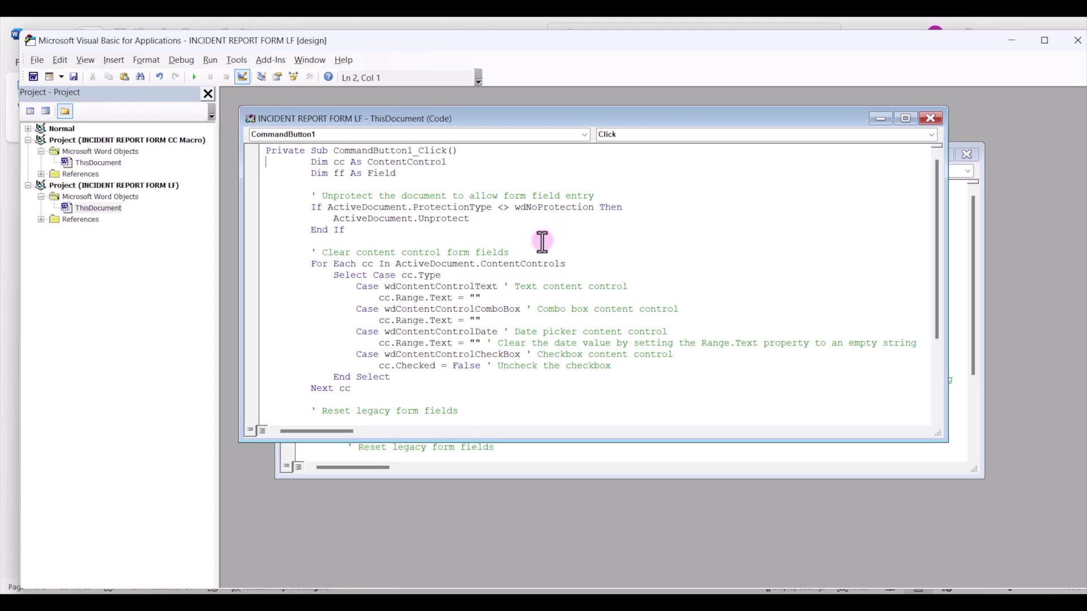
Review the CommandButton1_Click reset code, then close both code windows and the VBA editor
scroll(505, 272, "down", 1)
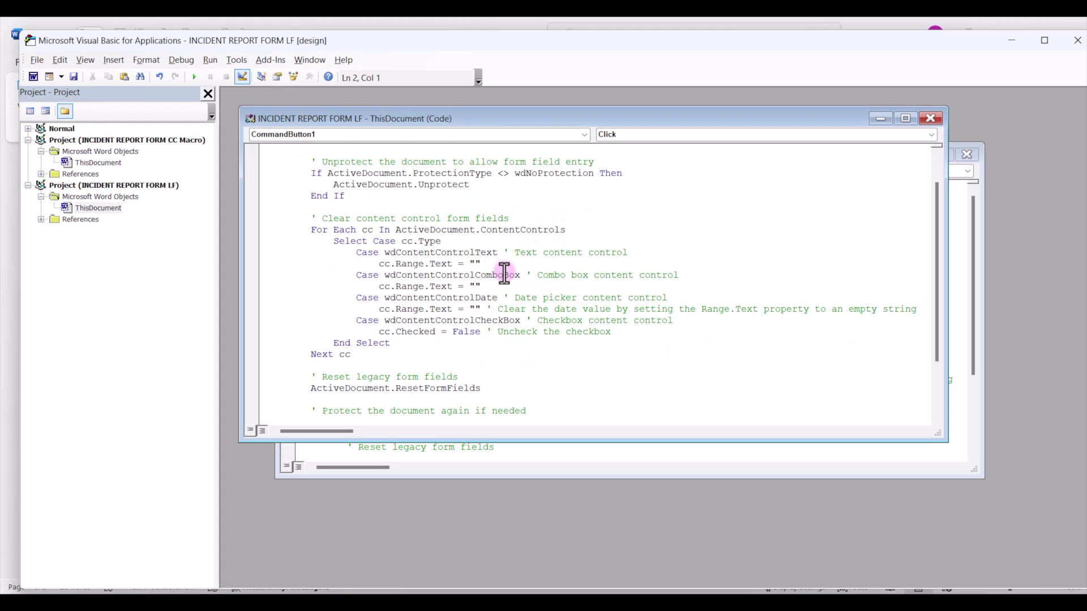
scroll(505, 272, "down", 1)
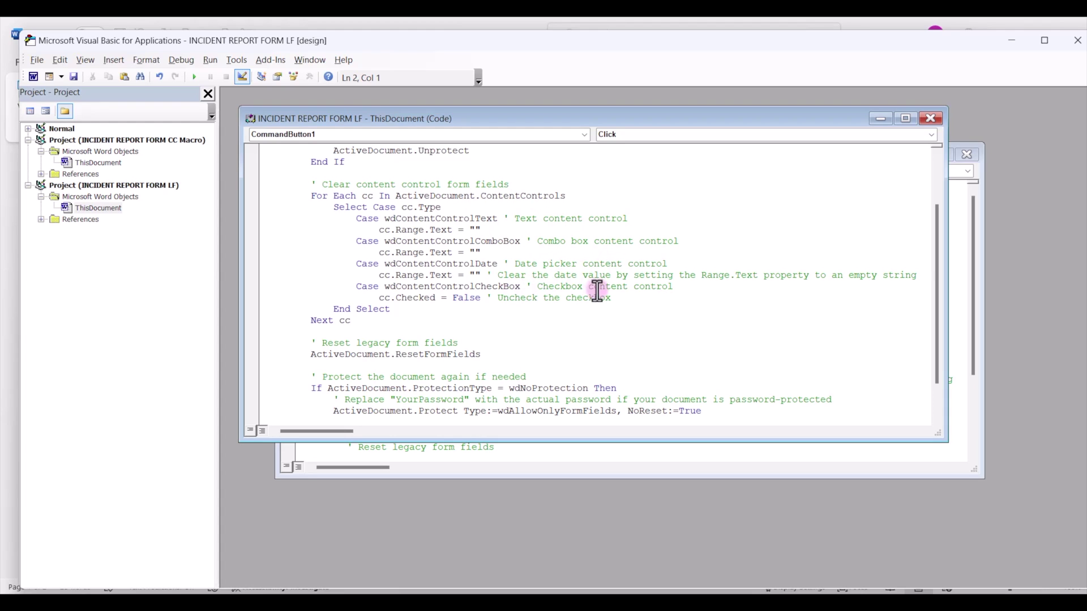
scroll(530, 291, "down", 1)
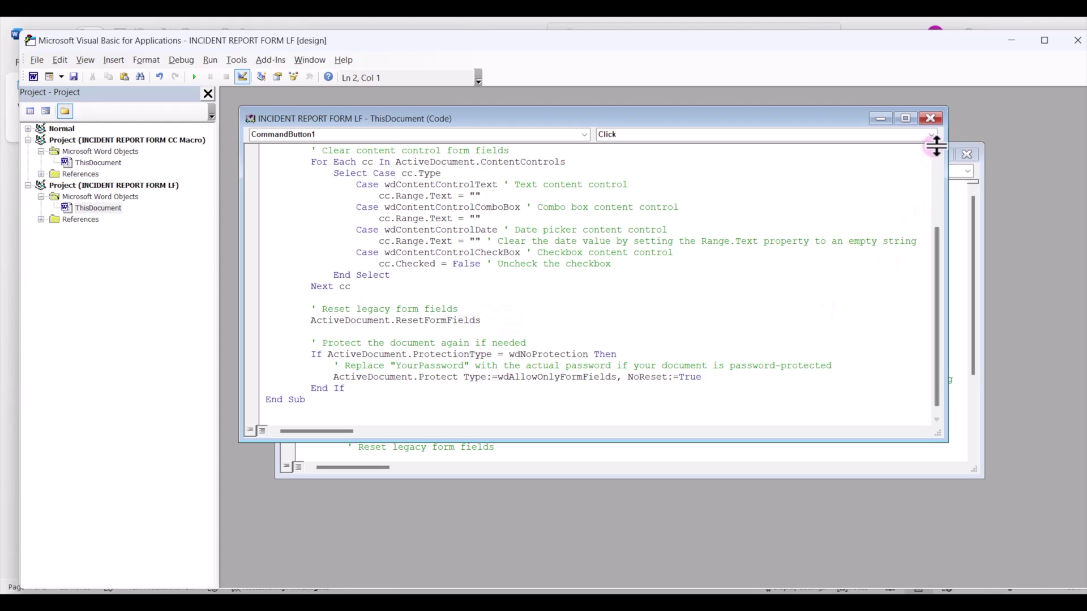
left_click(930, 119)
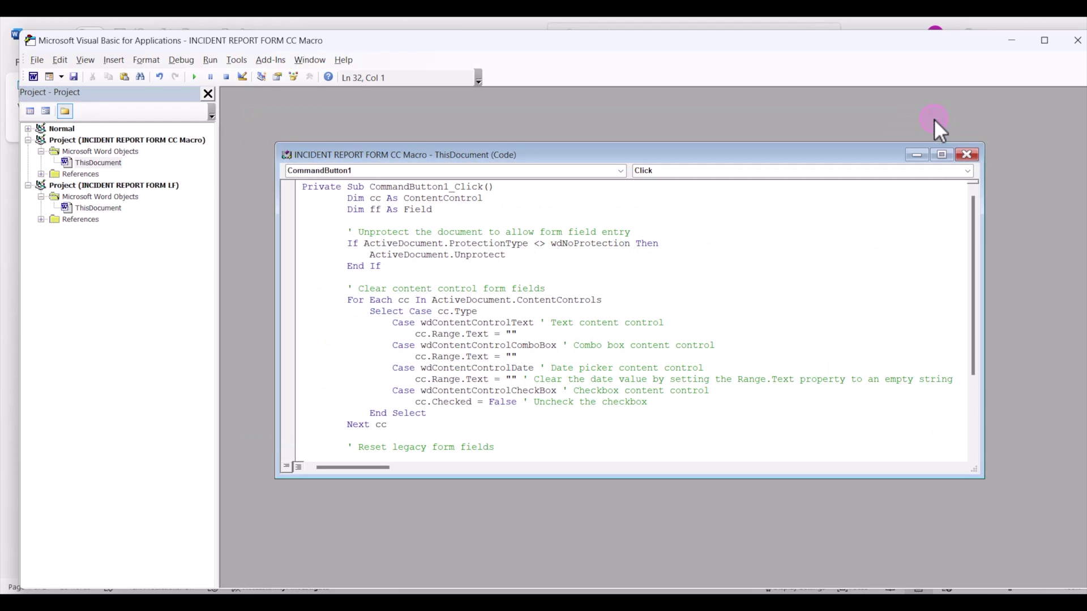
left_click(973, 156)
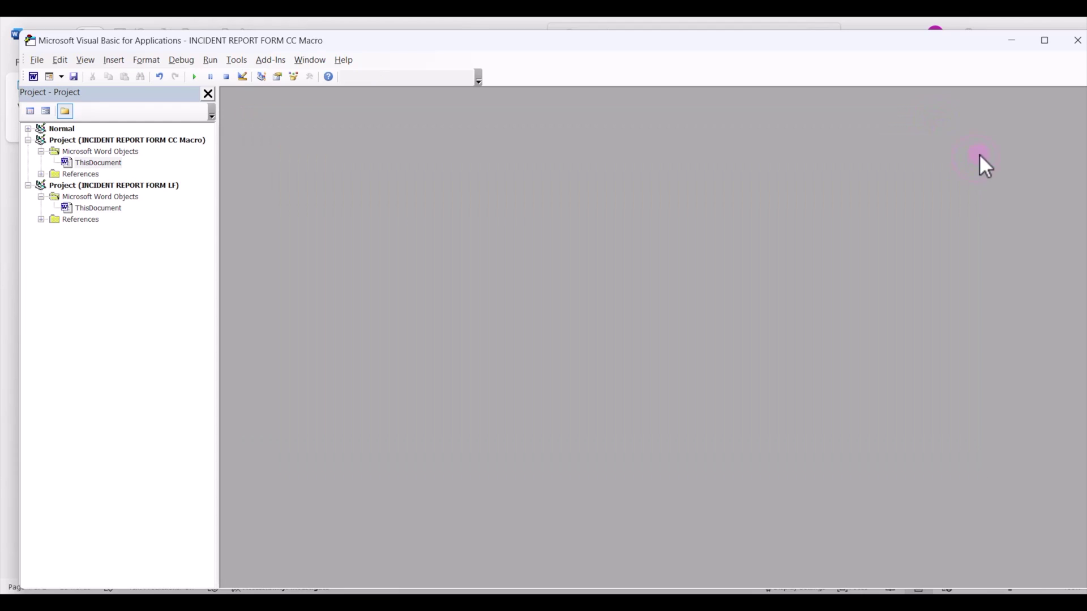
left_click(1077, 40)
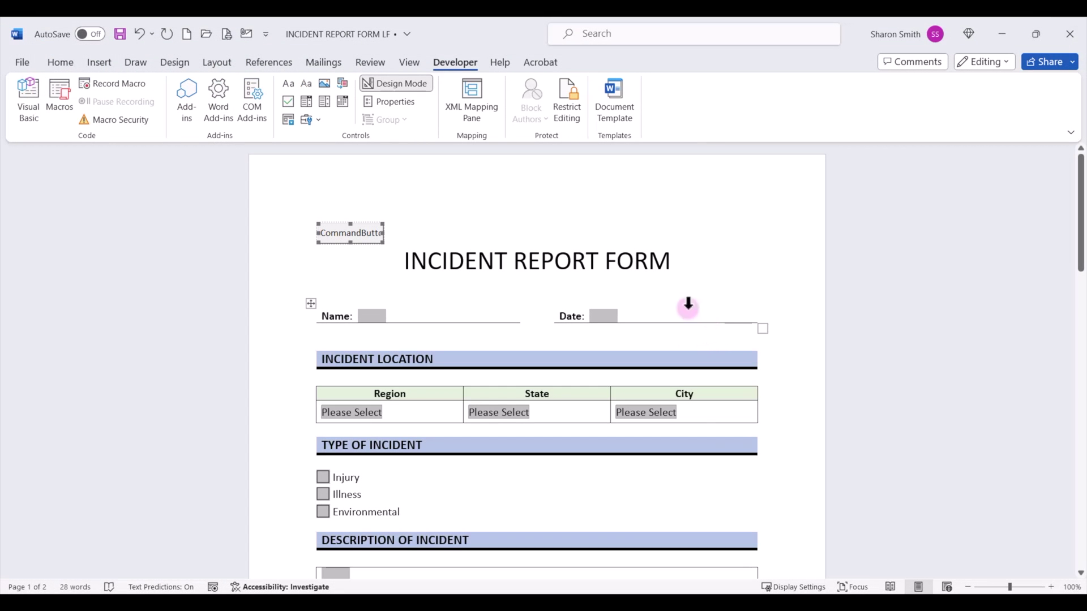
Change the command button's Caption property to 'Reset Form'
left_click(358, 233)
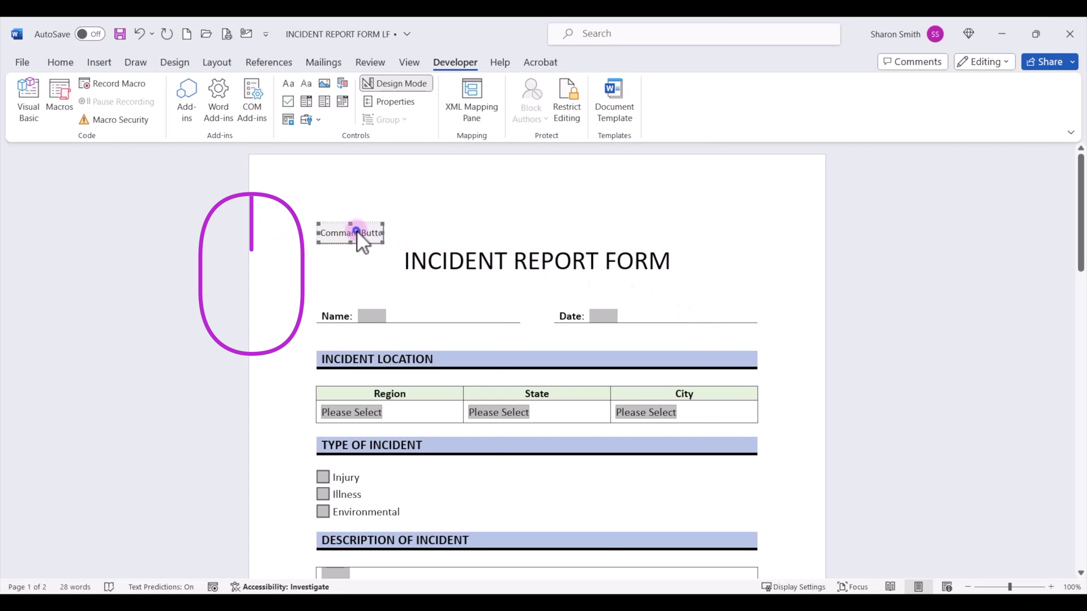
right_click(356, 231)
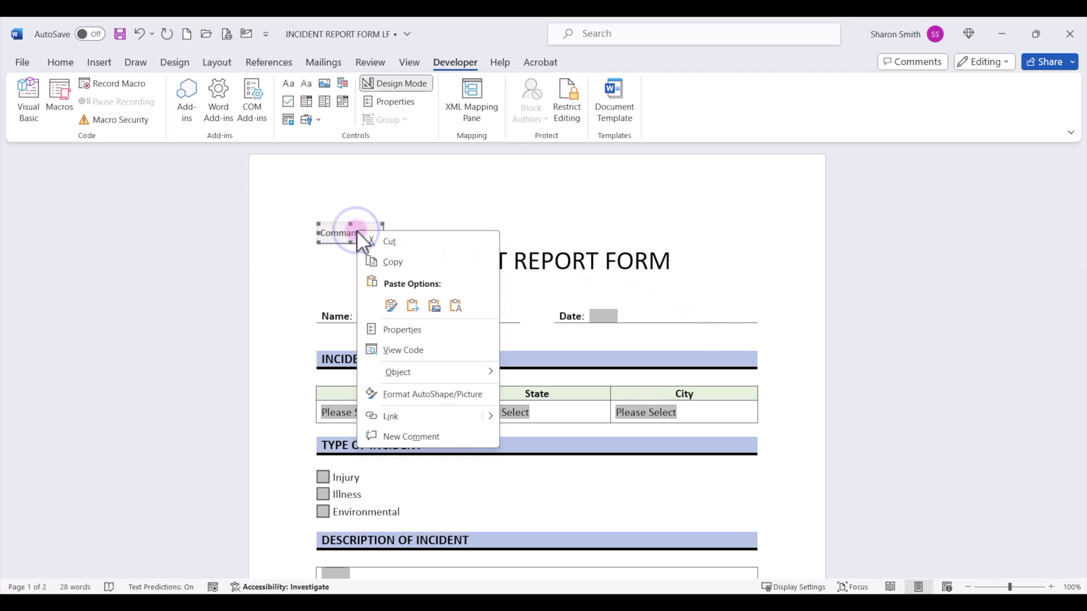
left_click(415, 332)
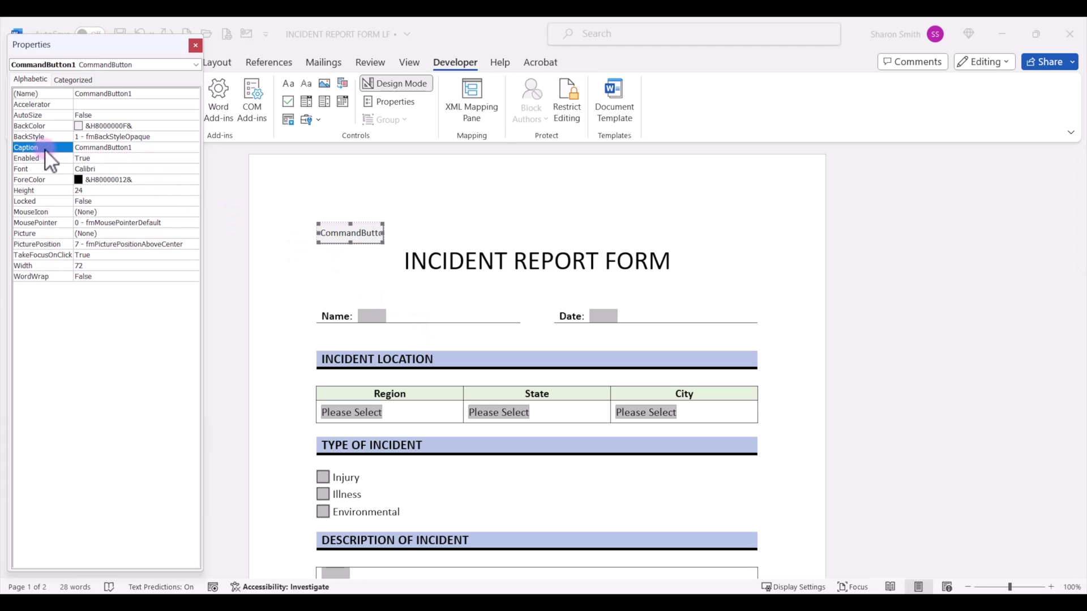
left_click_drag(144, 148, 74, 148)
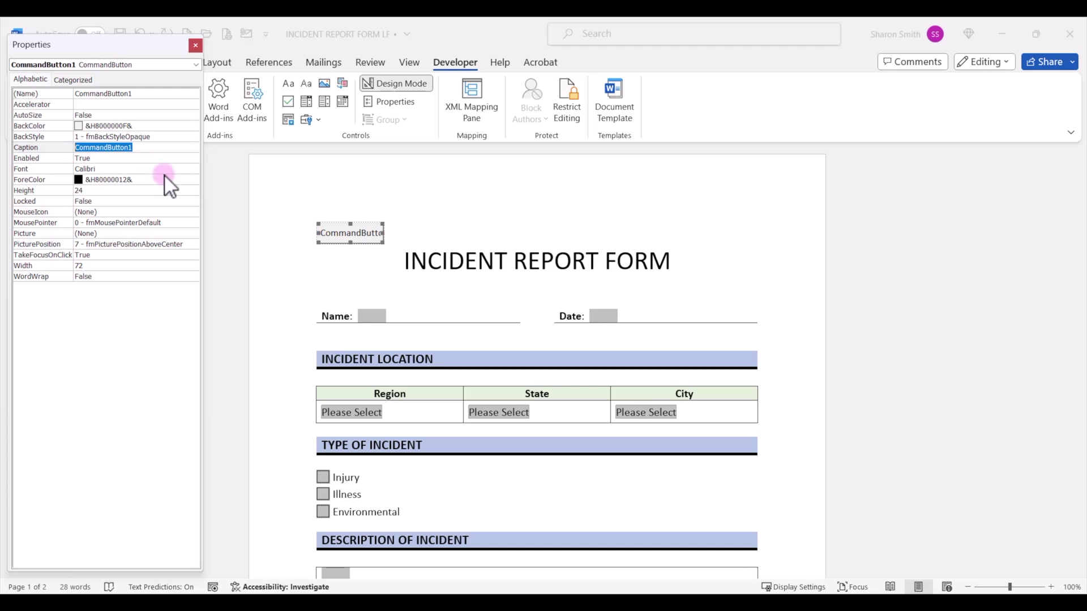
type("Re")
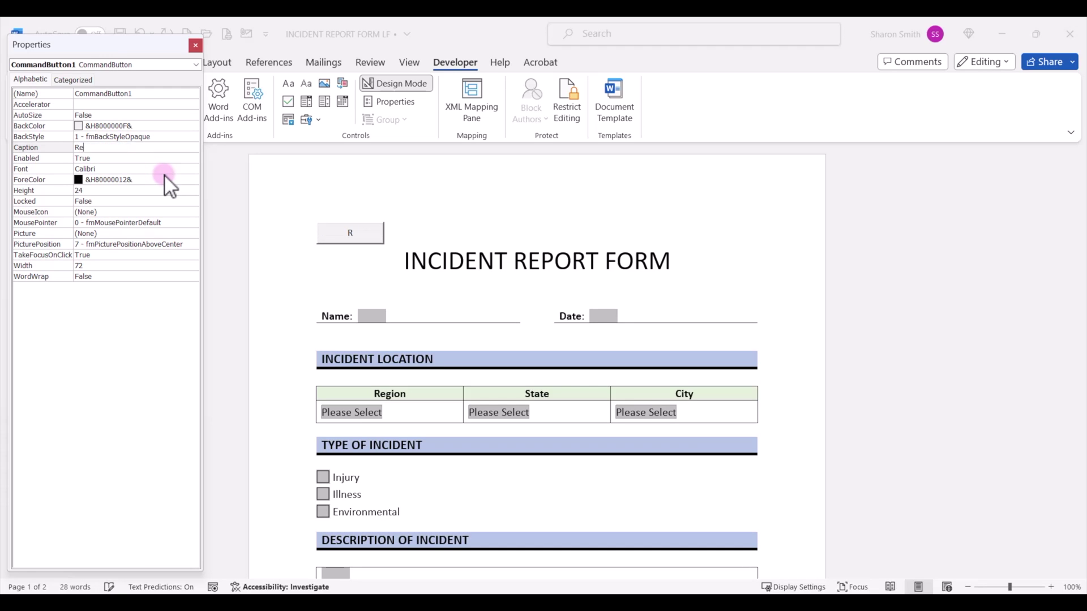
type("set Form")
left_click(195, 45)
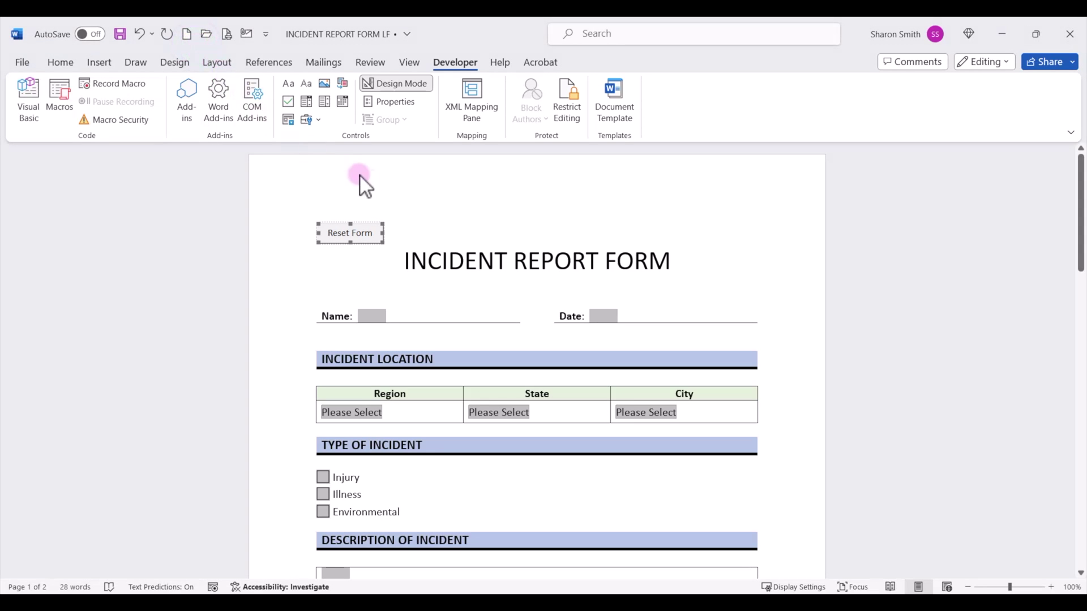
Exit design mode and enforce filling-in-forms-only protection with no password
left_click(419, 84)
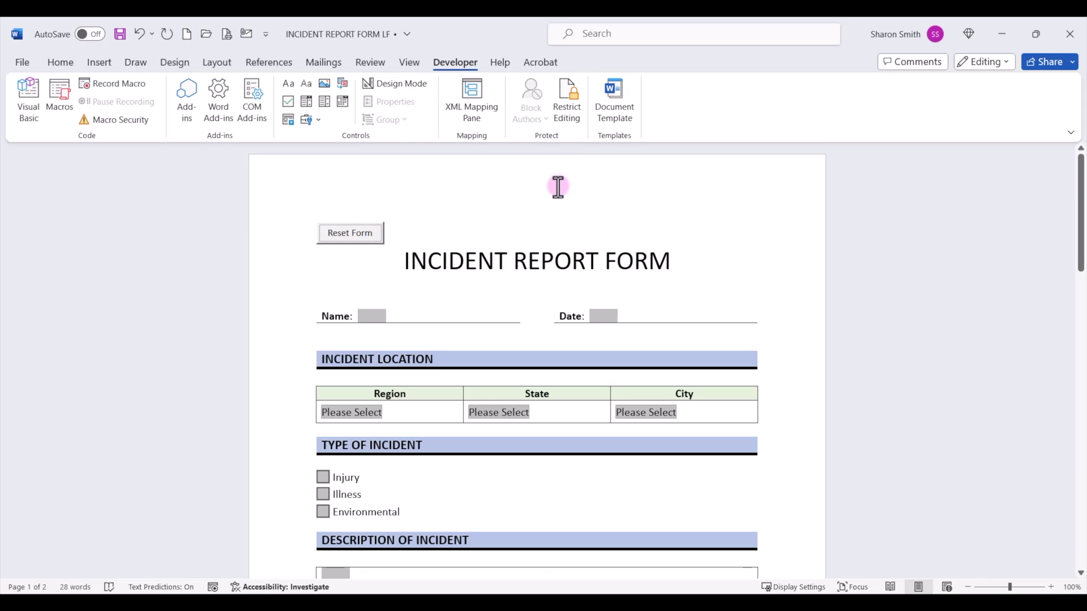
left_click(568, 116)
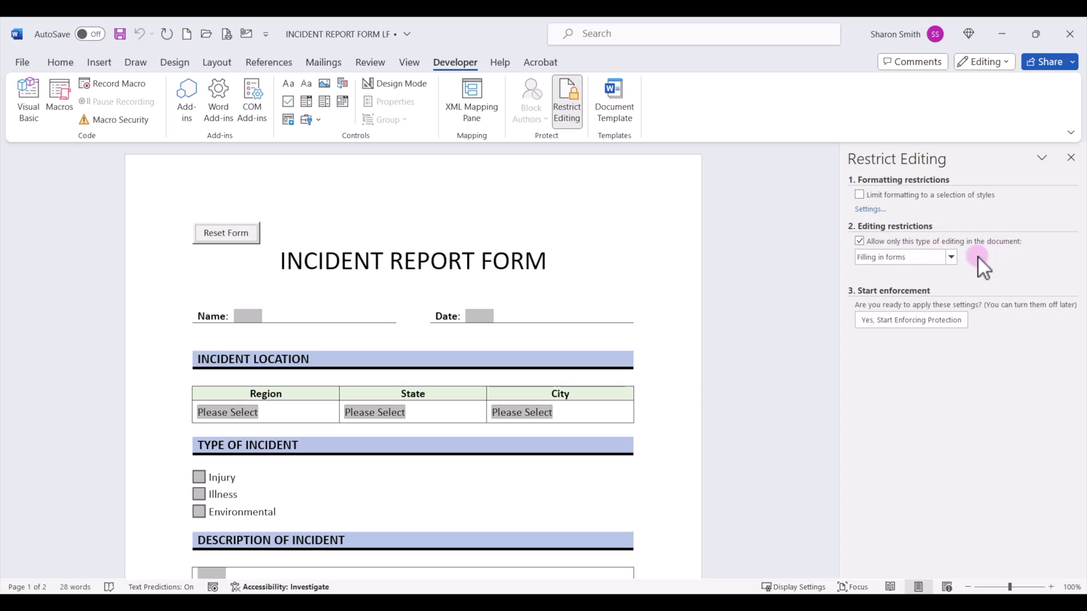
left_click(951, 257)
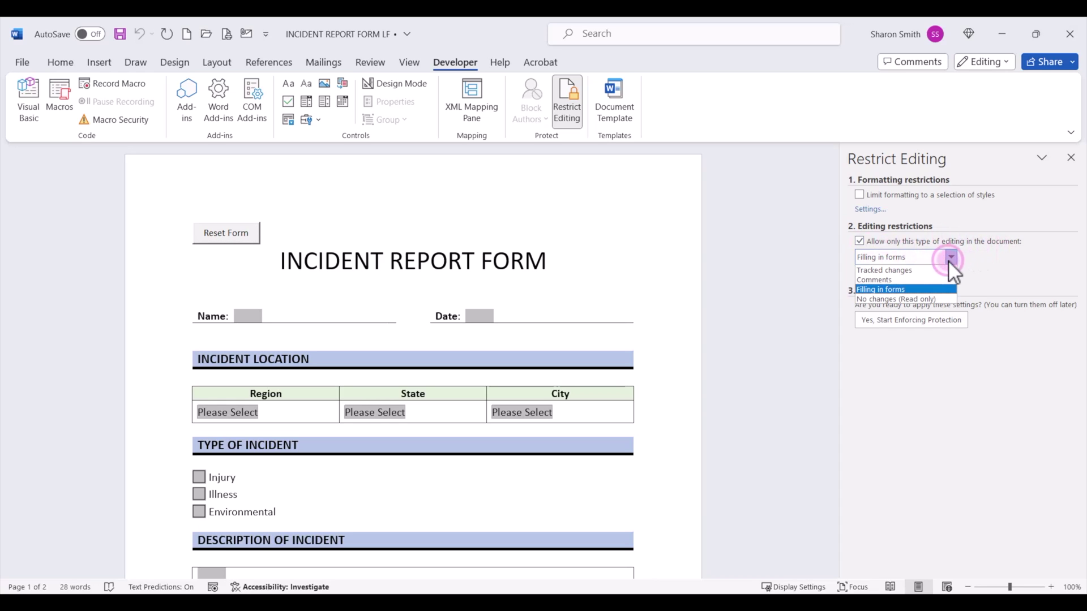
left_click(897, 290)
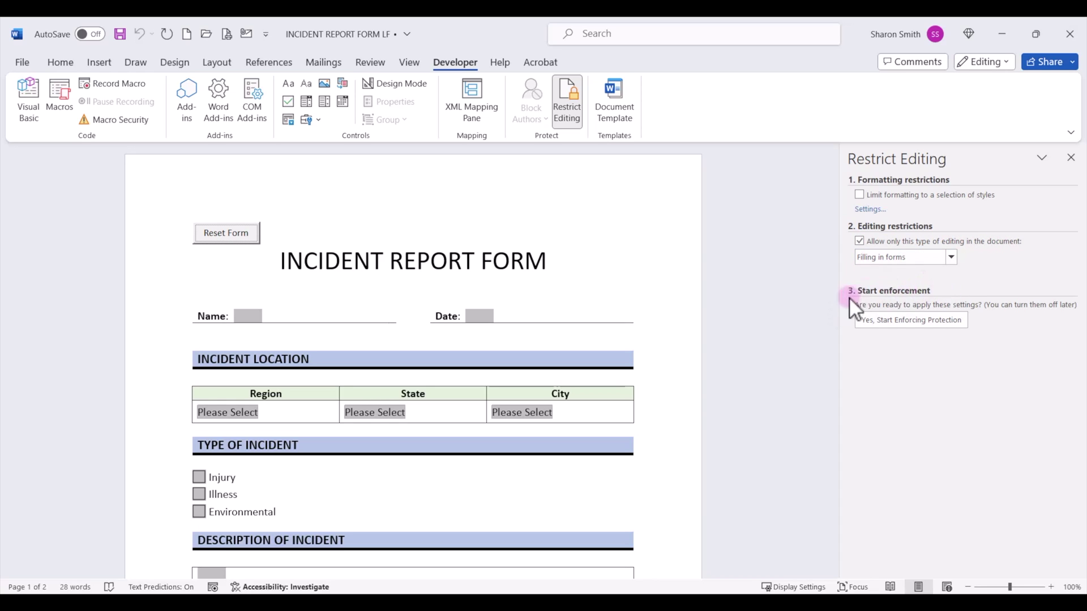
left_click(906, 318)
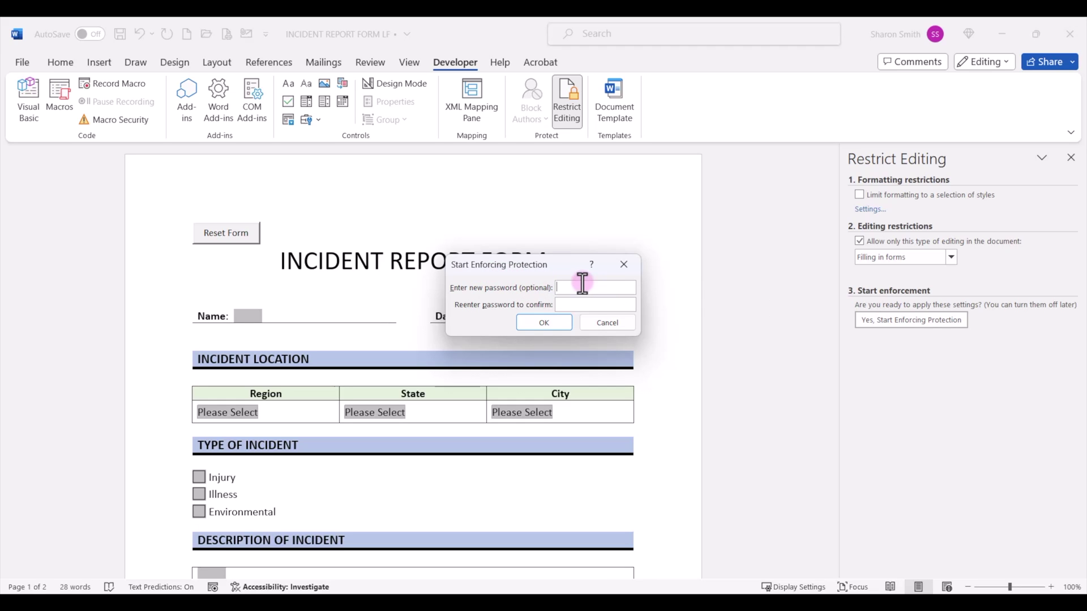
left_click(543, 323)
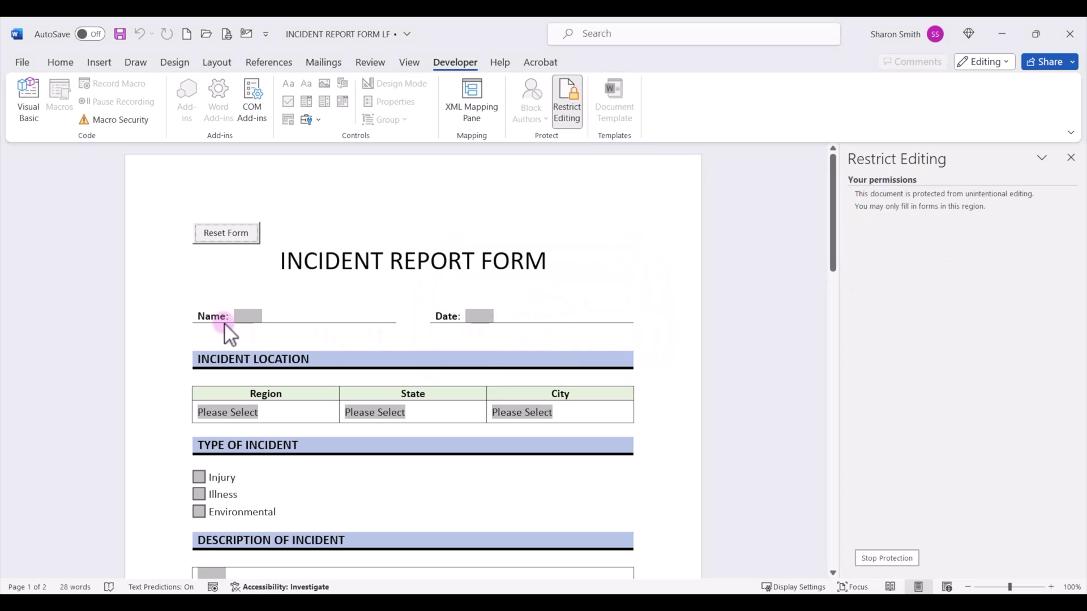
left_click(243, 316)
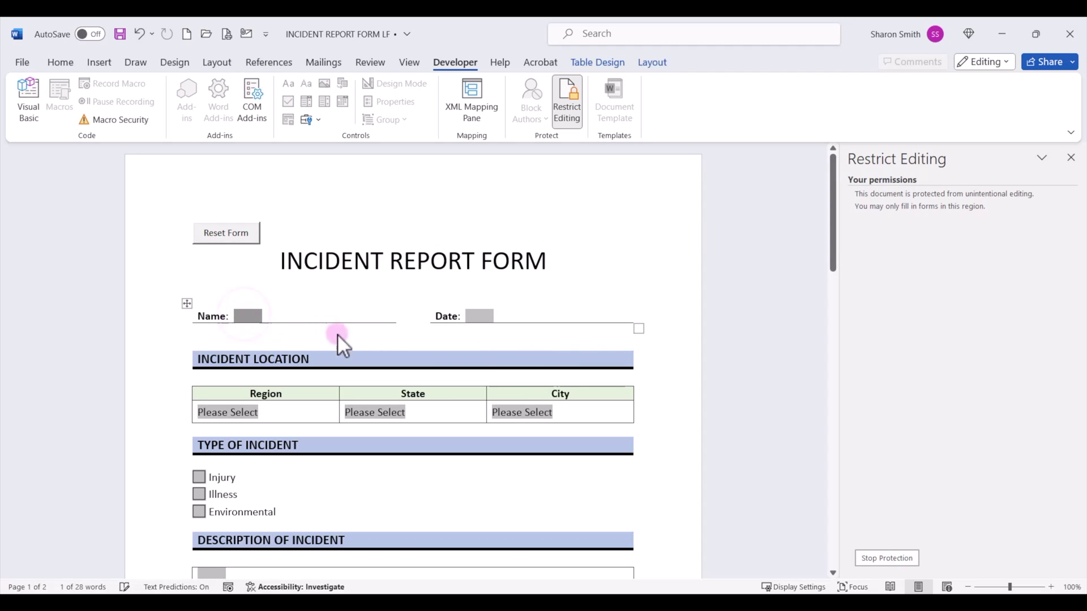
type("Burton Guster")
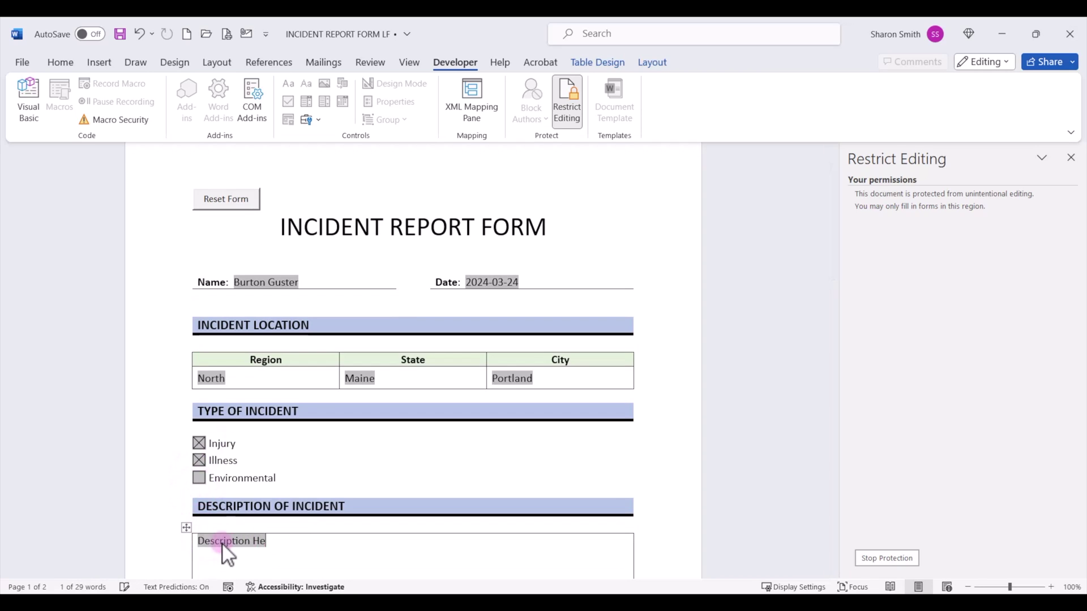
scroll(310, 510, "up", 1)
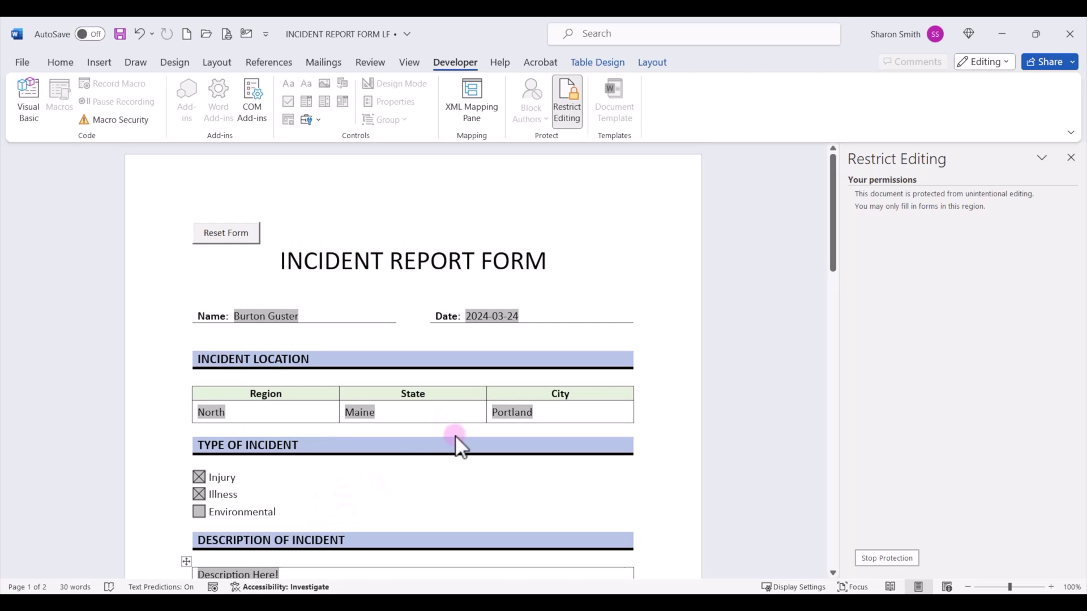
left_click(232, 233)
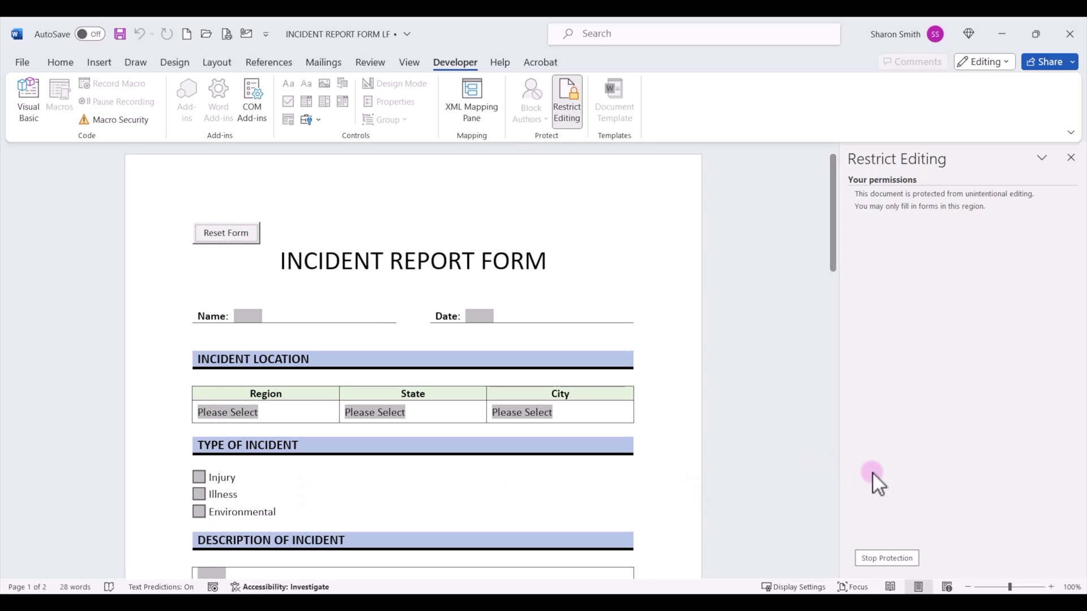
Stop protection and check the Region drop-down lists Please Select, North and South
left_click(891, 559)
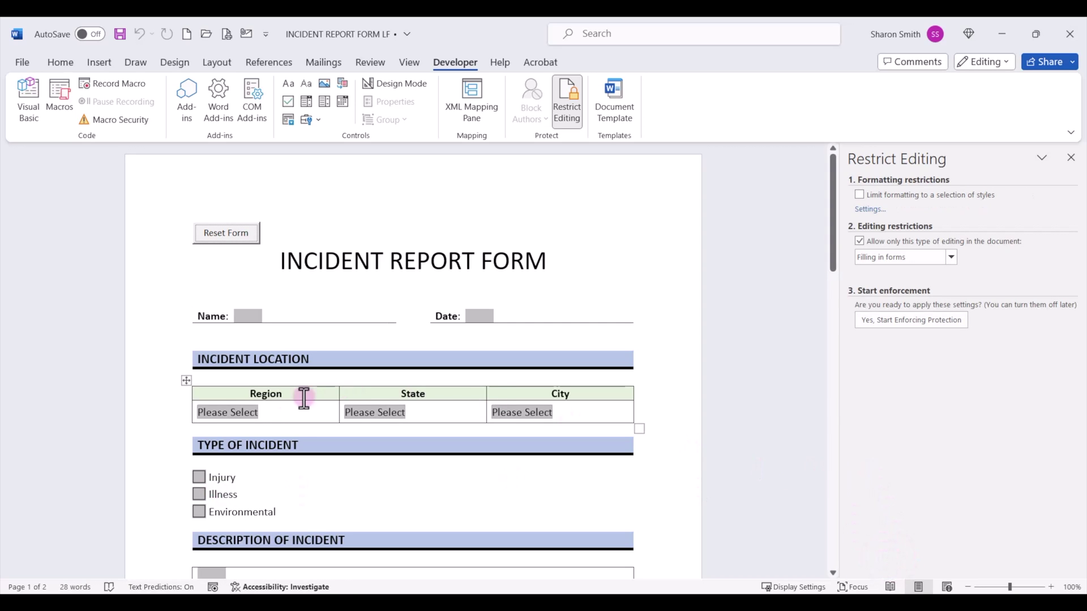
double_click(230, 412)
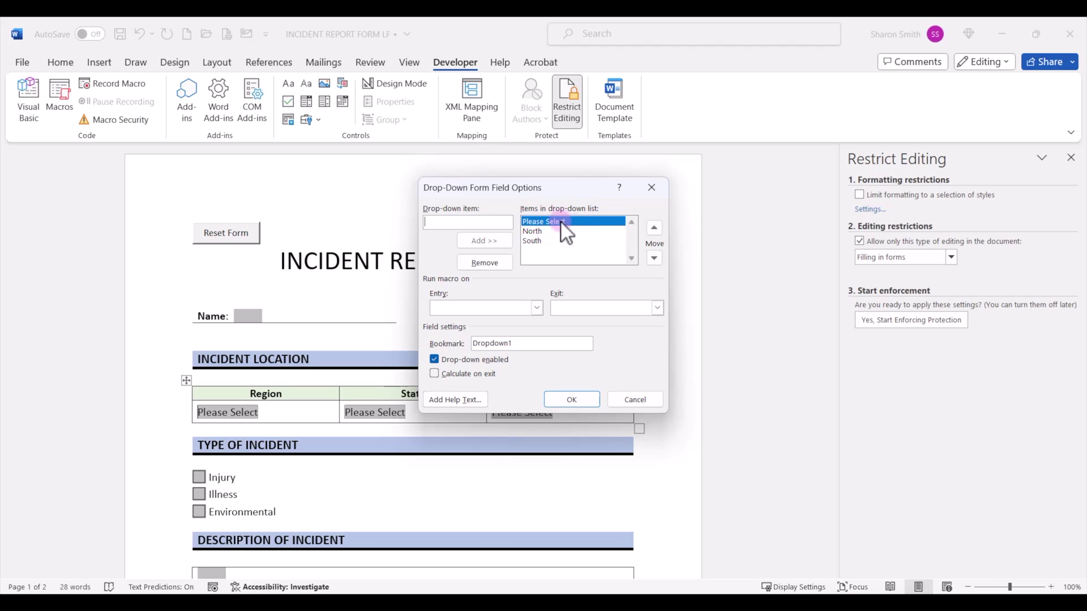
left_click(571, 400)
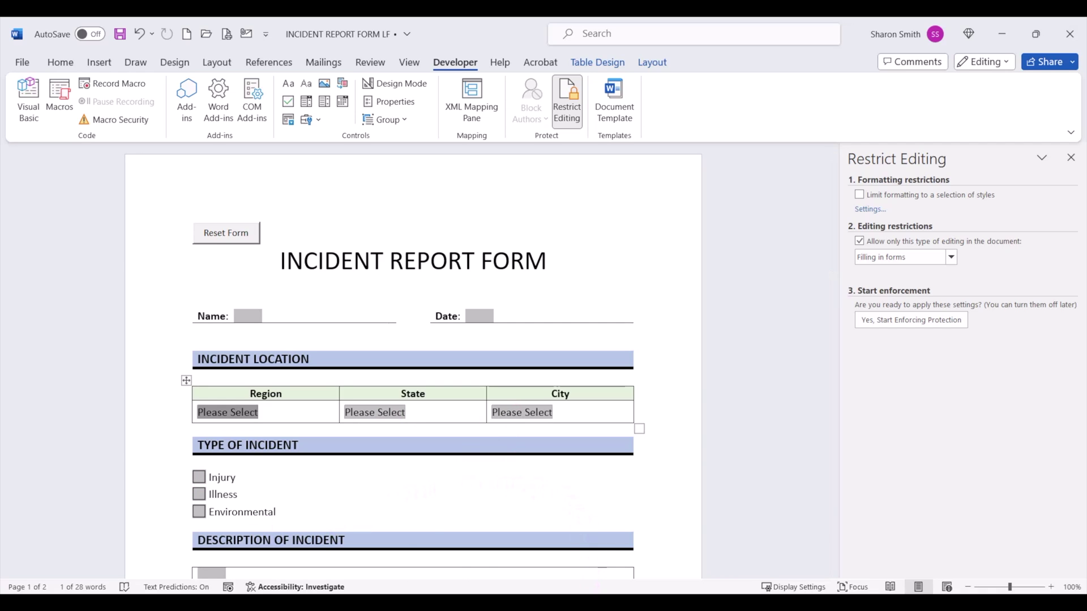
Switch to the CC Macro form, insert an ActiveX command button at the top, and open its code
left_click(627, 560)
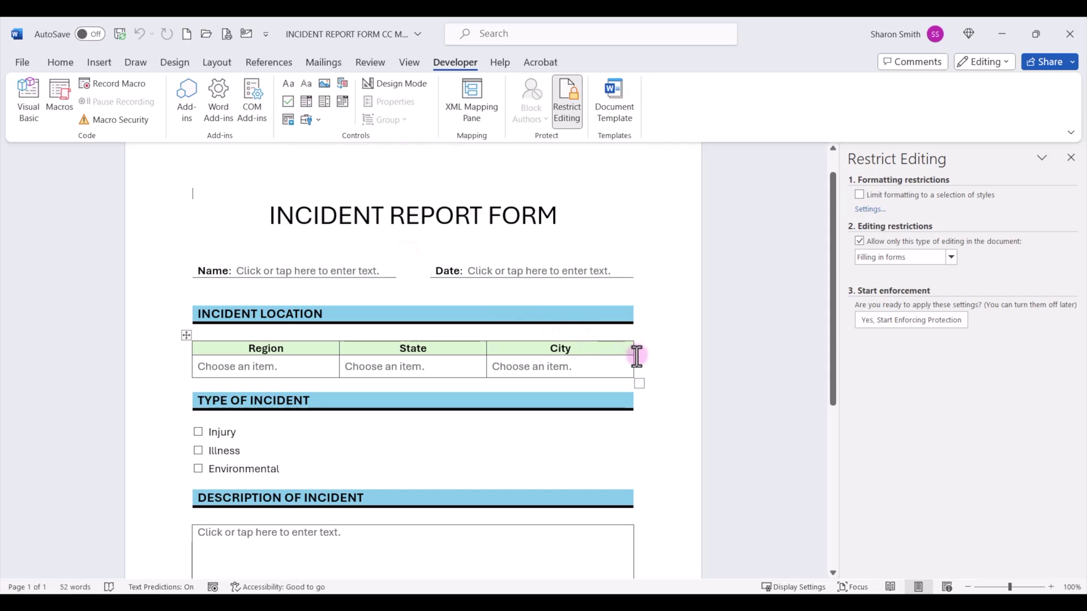
left_click(318, 120)
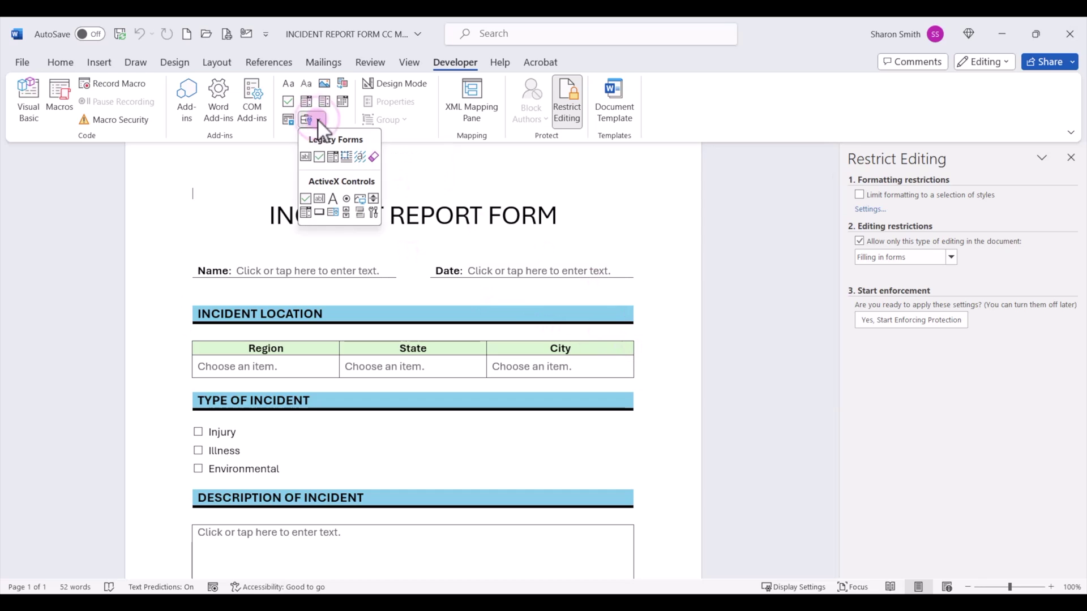
left_click(320, 212)
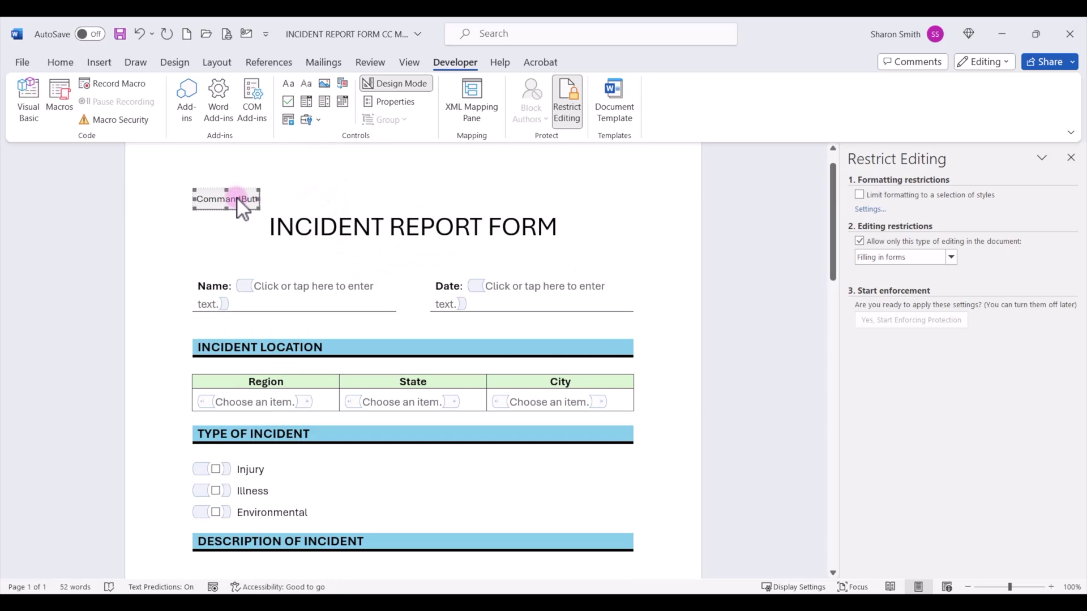
double_click(237, 199)
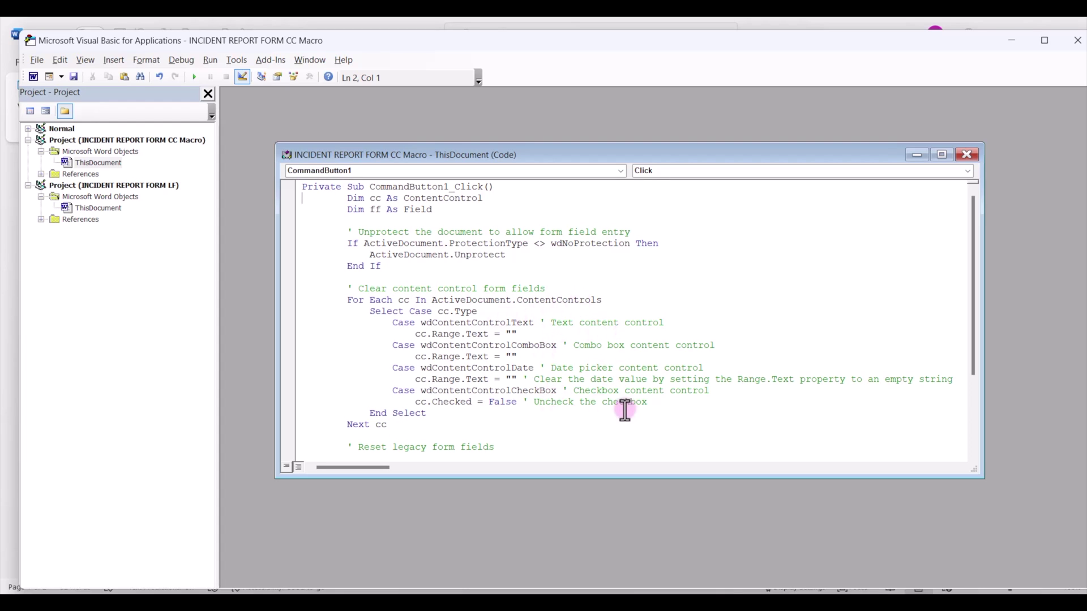
Save the CommandButton1_Click reset code and close the VBA editor
left_click(75, 82)
left_click(1079, 41)
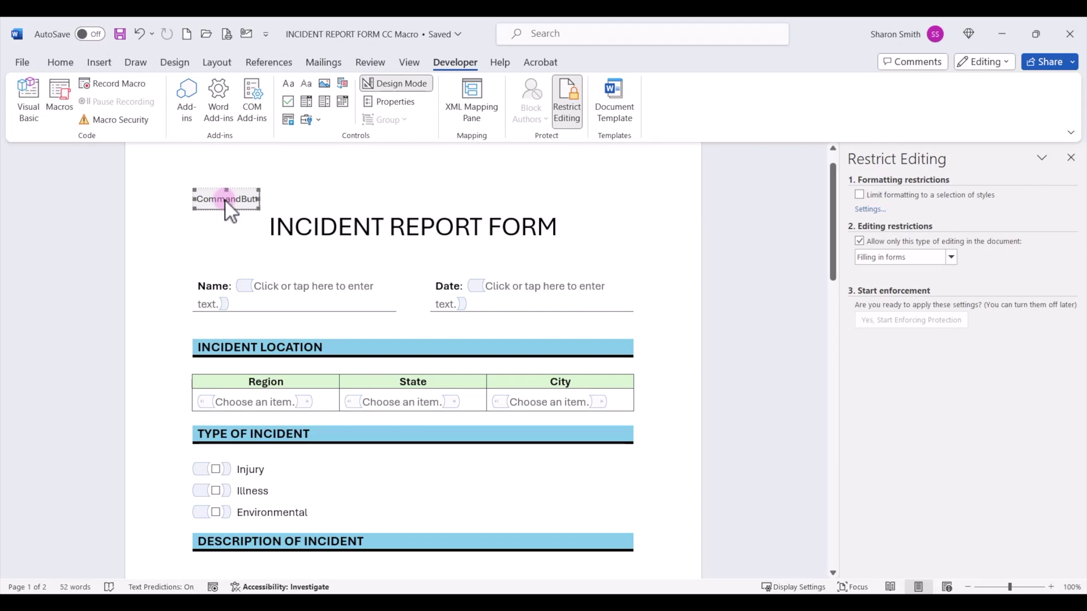
Change the command button's caption to 'Reset Form', then switch Design Mode off
left_click(395, 102)
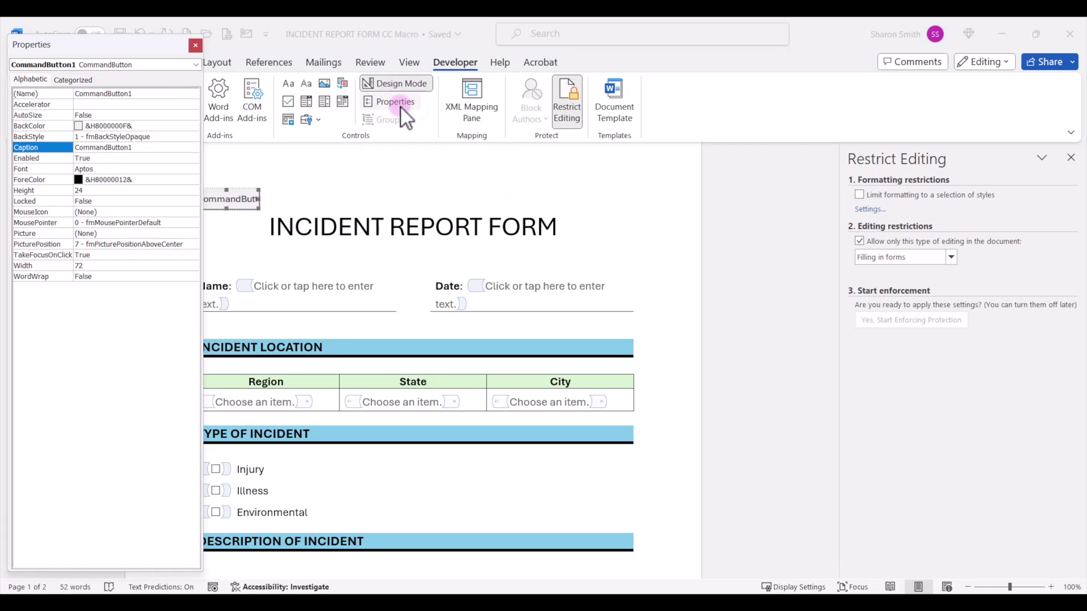
left_click_drag(143, 147, 67, 148)
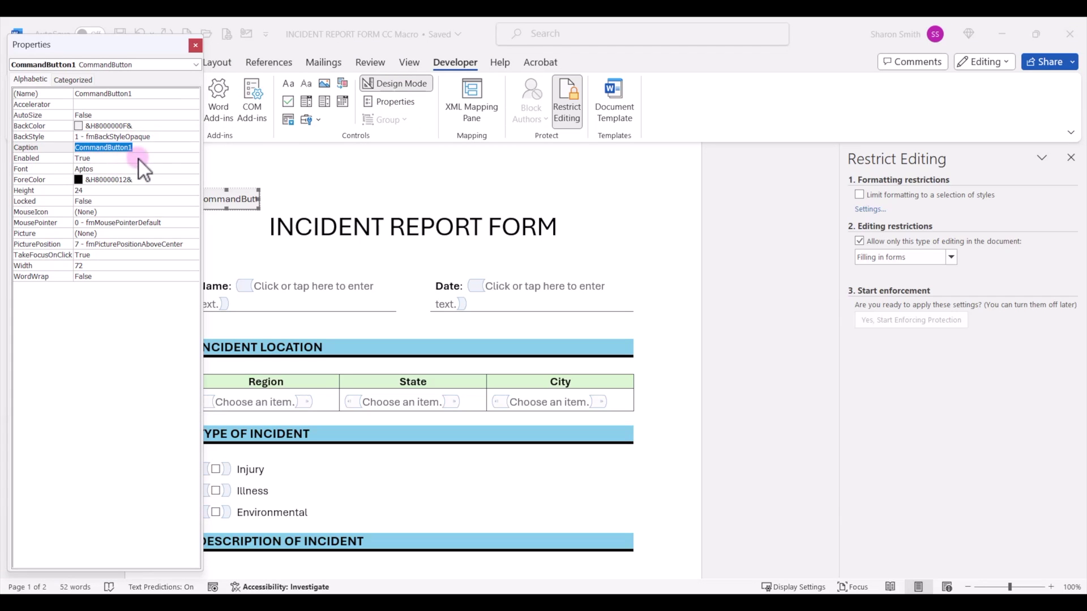
type("Reset")
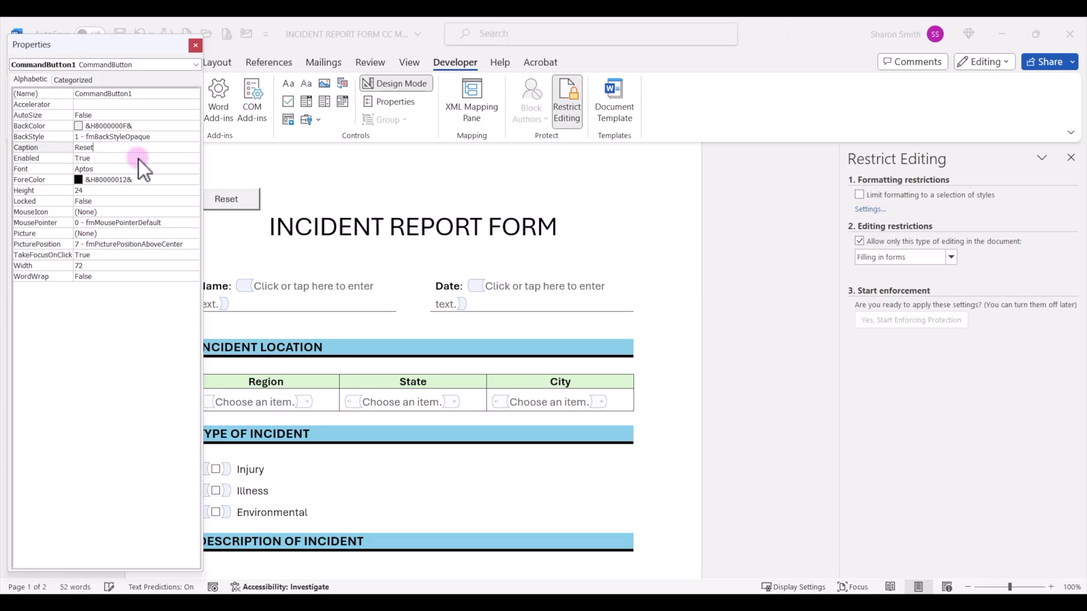
type(" Form")
left_click(195, 44)
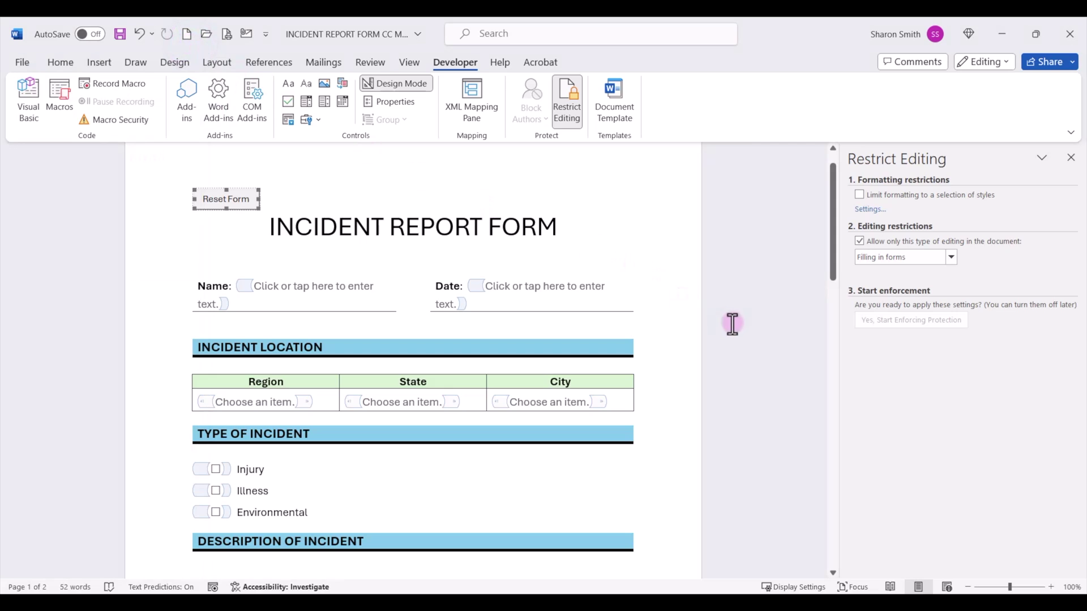
left_click(421, 84)
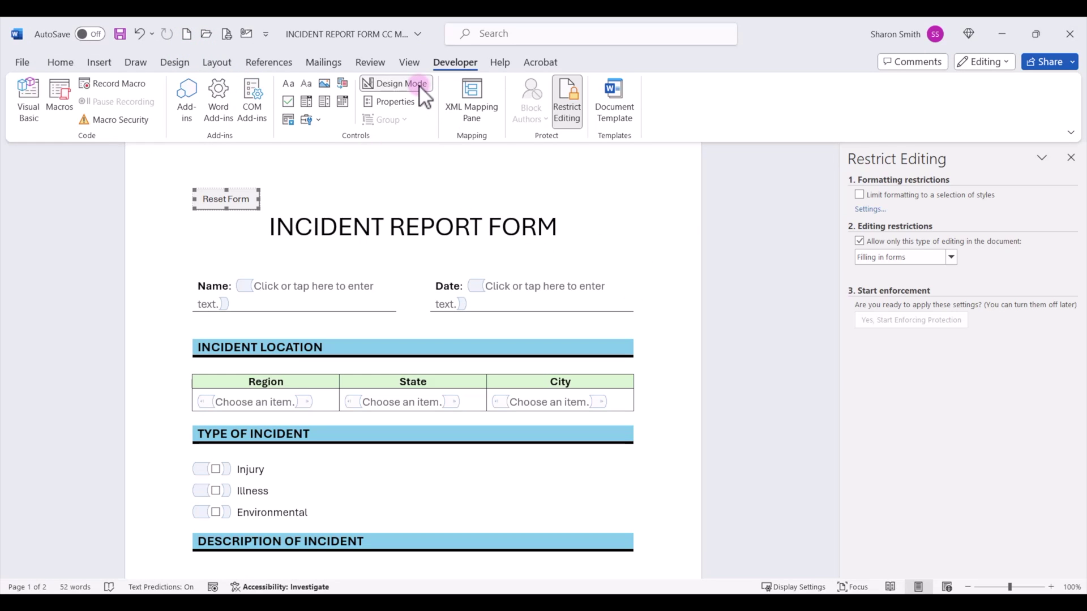
left_click(421, 85)
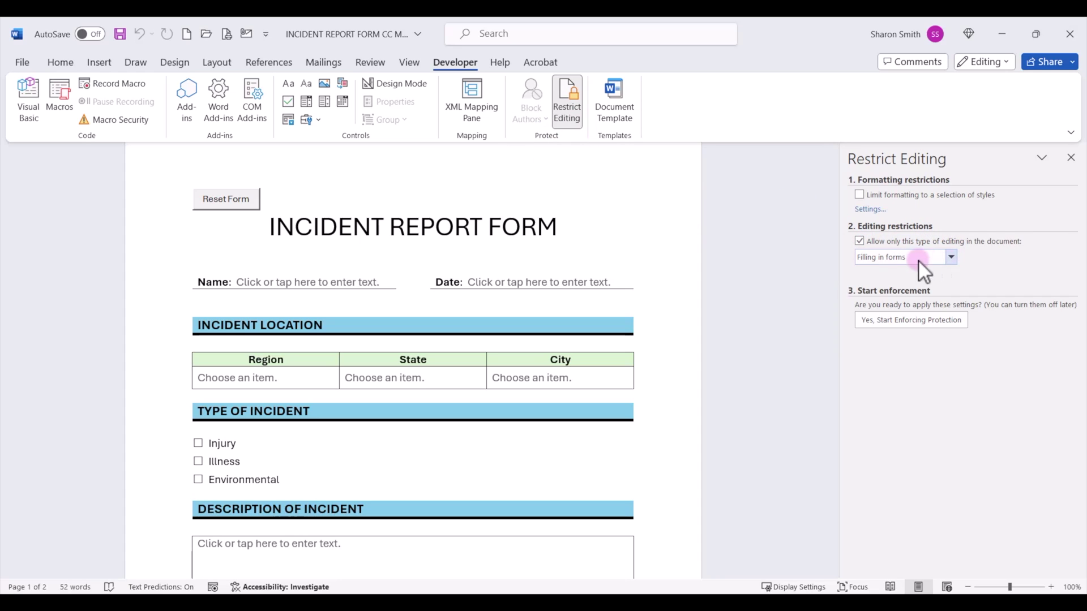
Enforce 'Filling in forms' editing restriction on the CC Macro form with no password
left_click(952, 257)
left_click(938, 289)
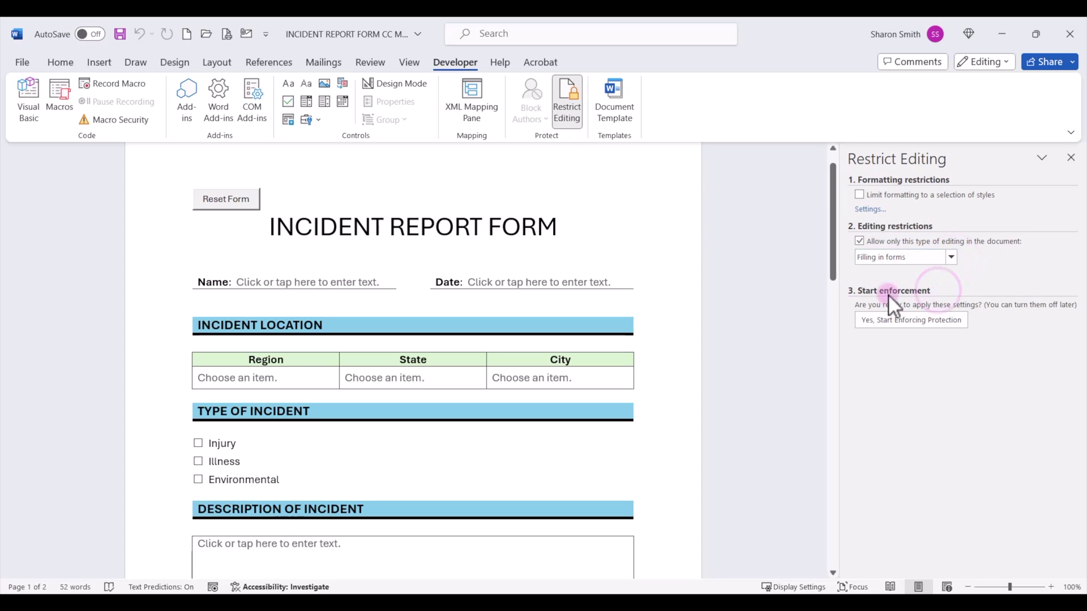
left_click(899, 320)
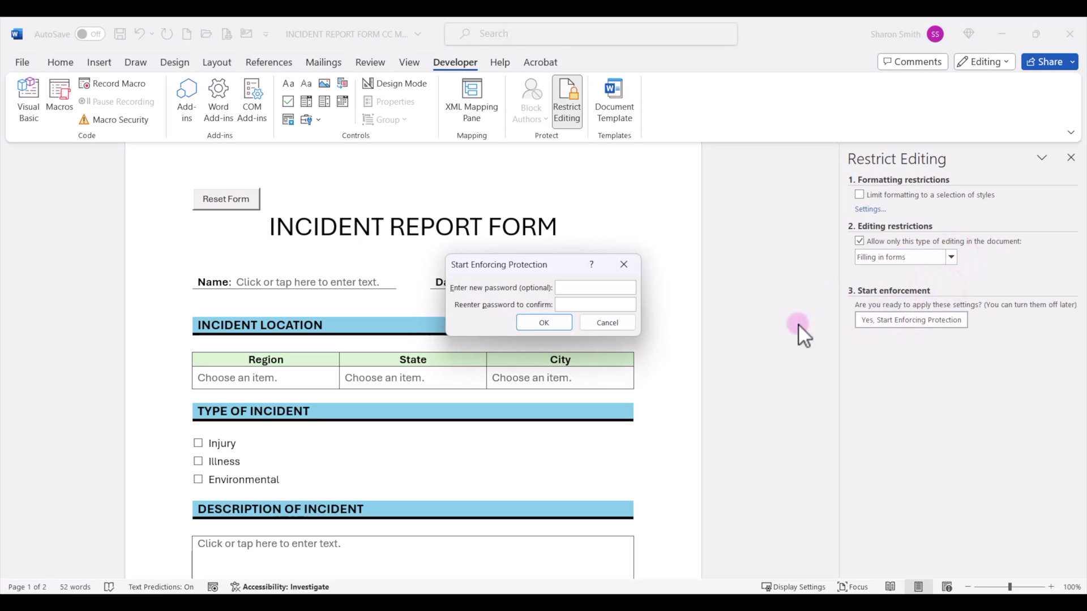
left_click(544, 322)
left_click(294, 284)
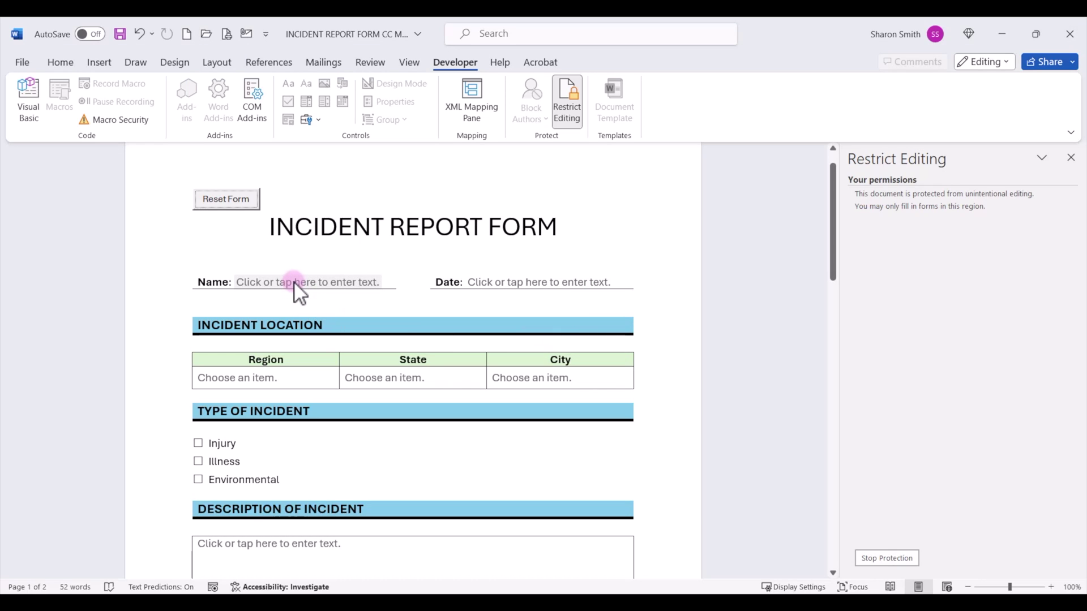
type("Sh")
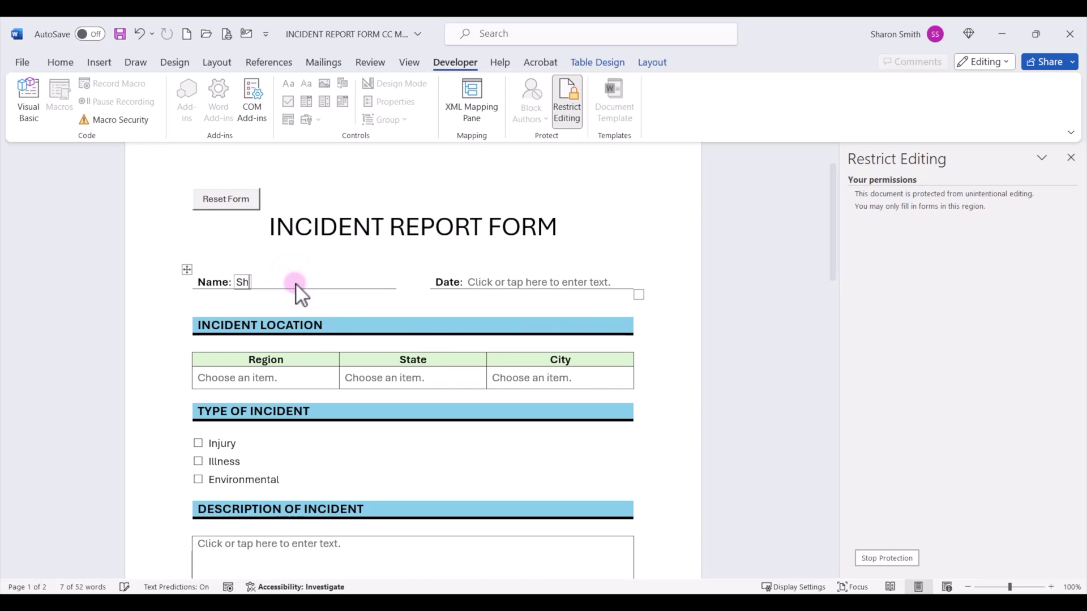
type("awn Spencer")
key("Tab")
type("03/25/24")
left_click(283, 377)
left_click(238, 411)
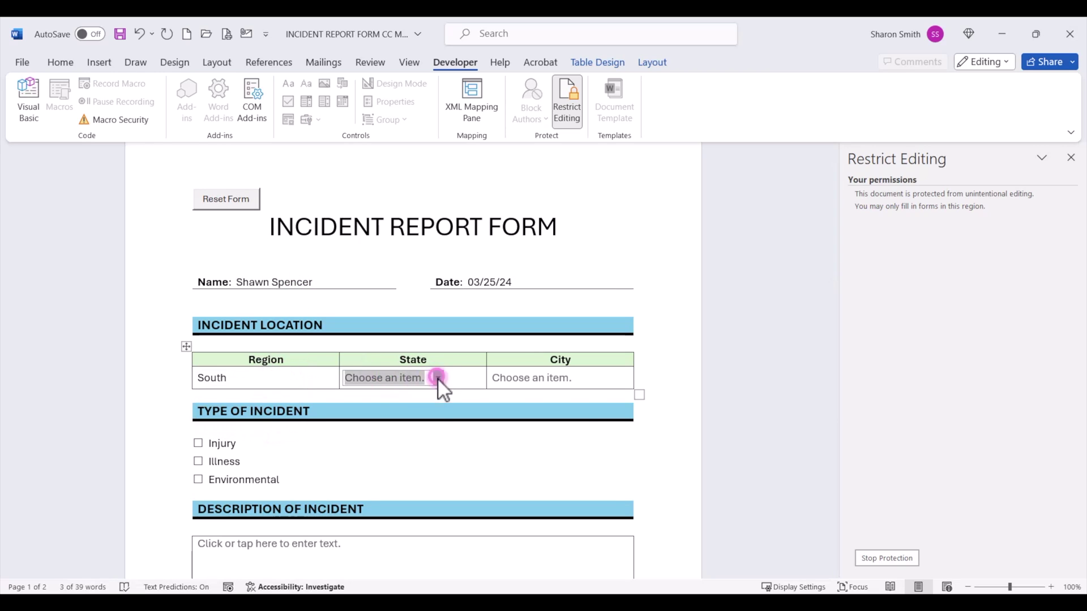
left_click(437, 378)
left_click(385, 411)
left_click(584, 378)
left_click(532, 410)
left_click(199, 461)
left_click(198, 480)
left_click(252, 544)
type("Description Here!")
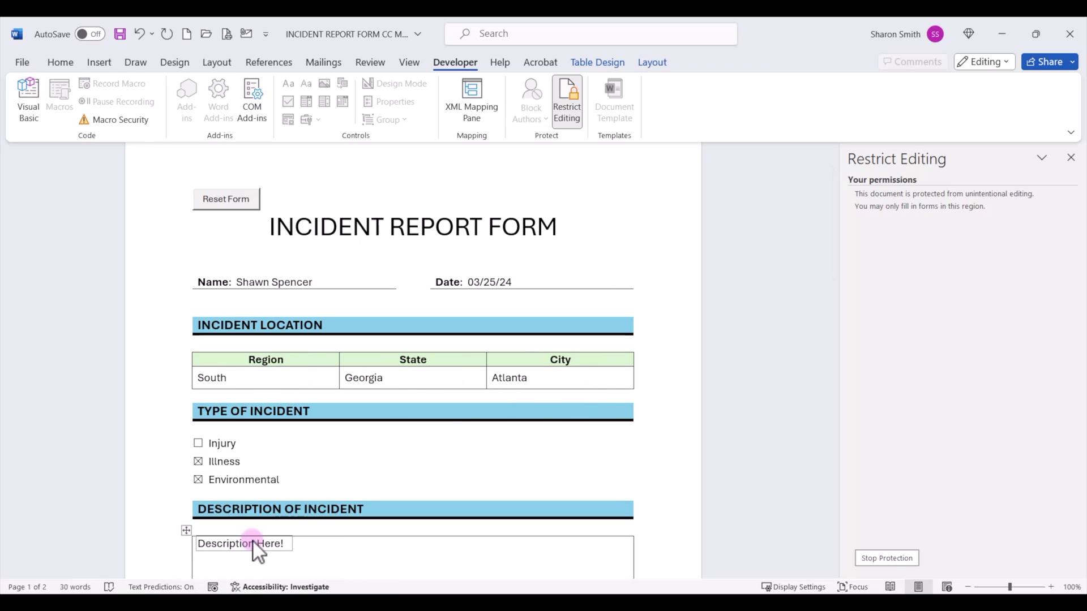
left_click(440, 565)
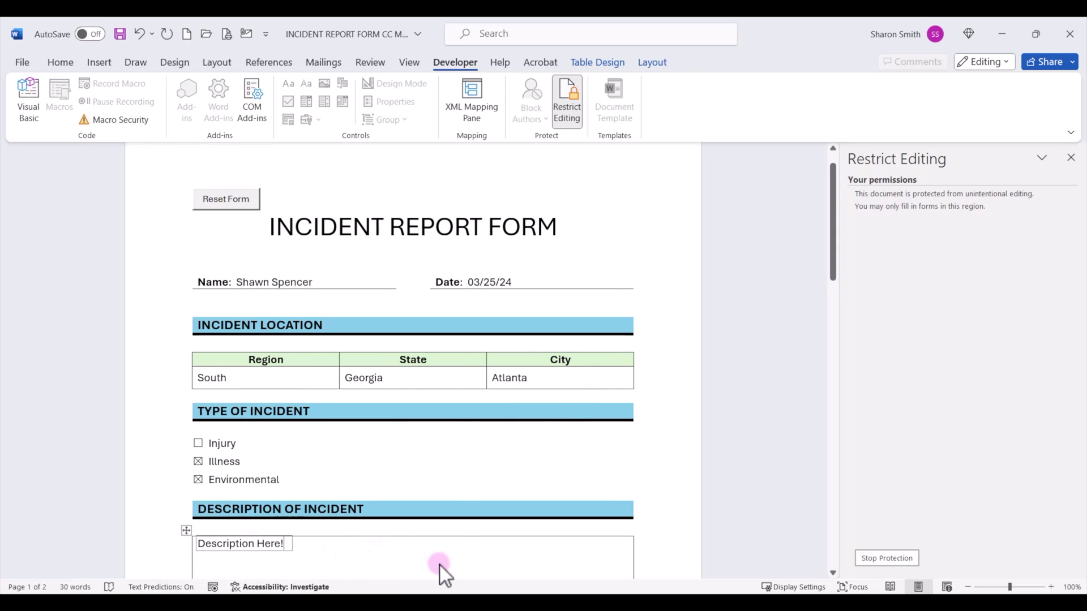
left_click(234, 200)
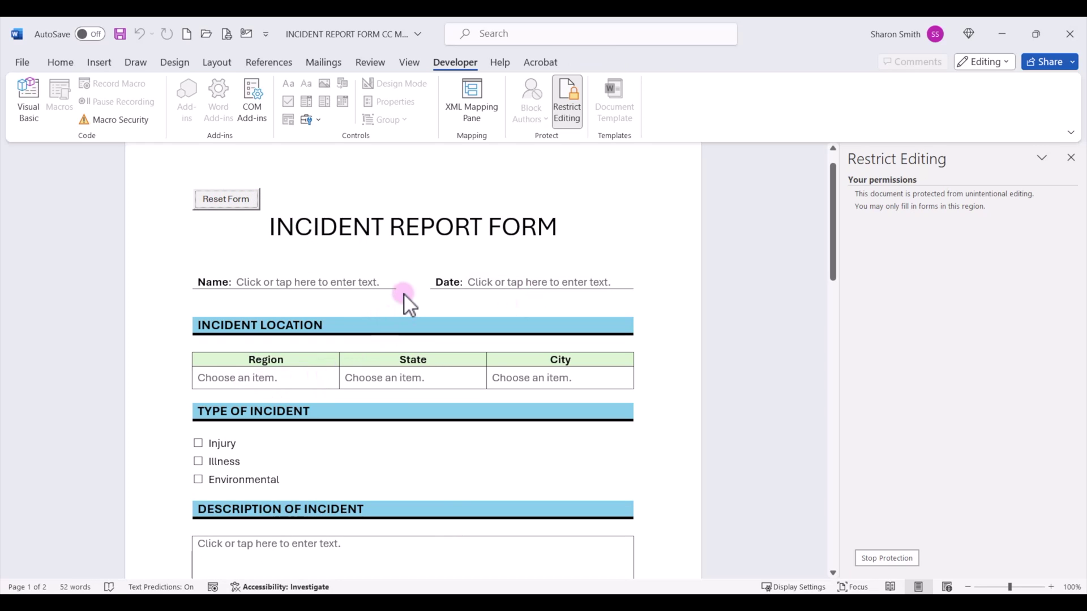